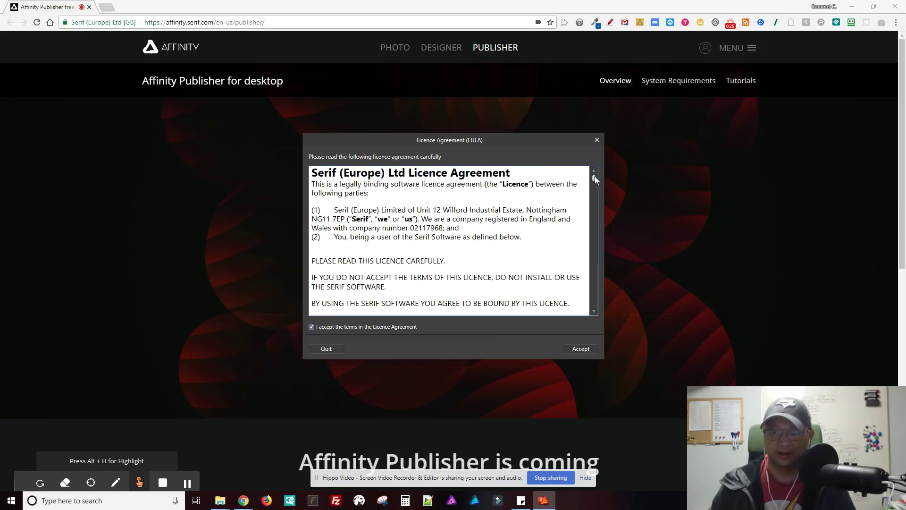
# Read through the licence agreement to its end, accept it, and maximize the Affinity Publisher window
pyautogui.moveTo(594, 176); pyautogui.dragTo(599, 325)
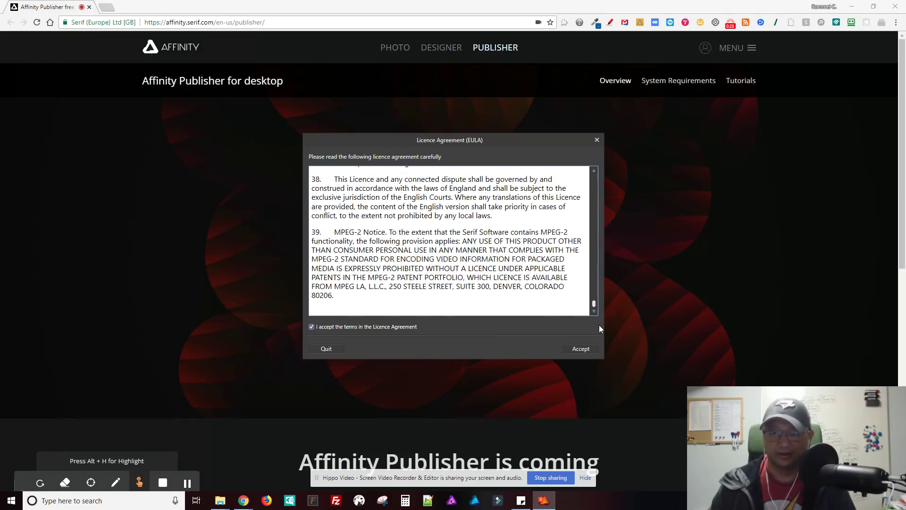
pyautogui.click(581, 348)
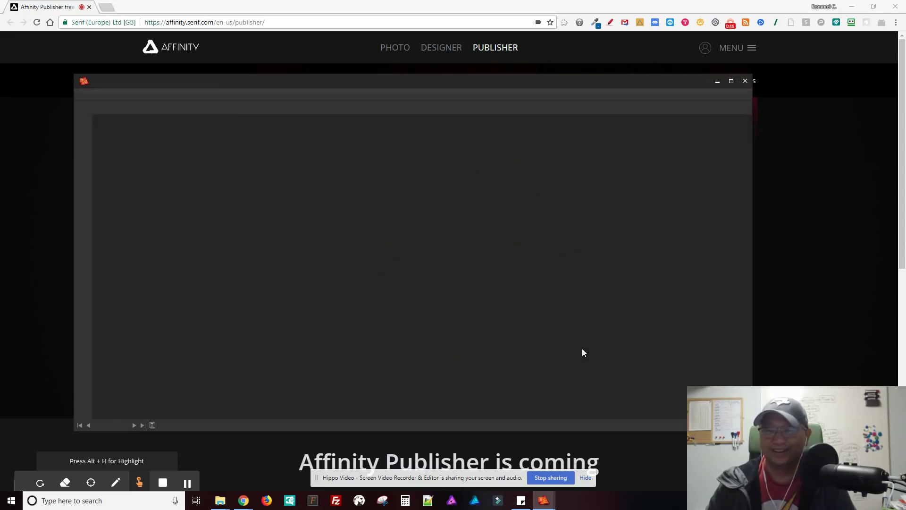
pyautogui.click(730, 83)
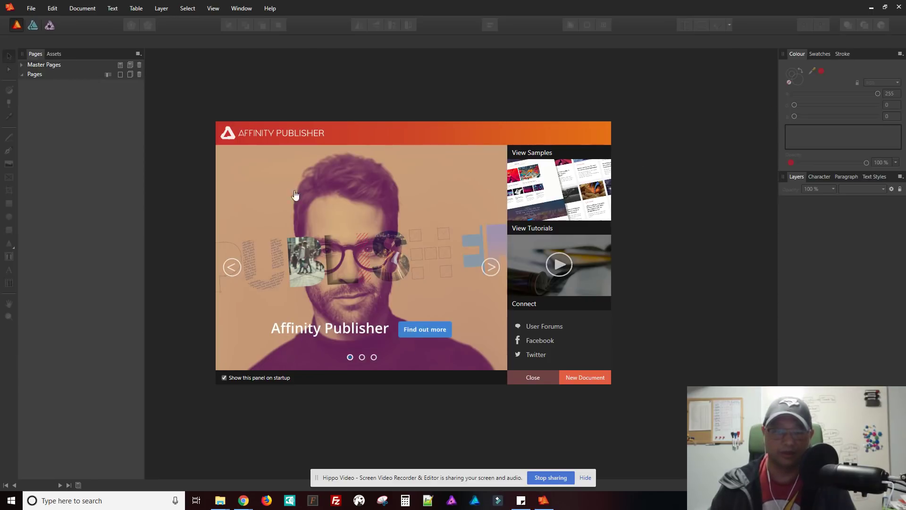
# Browse through the promotional slides on the welcome panel in both directions
pyautogui.click(490, 267)
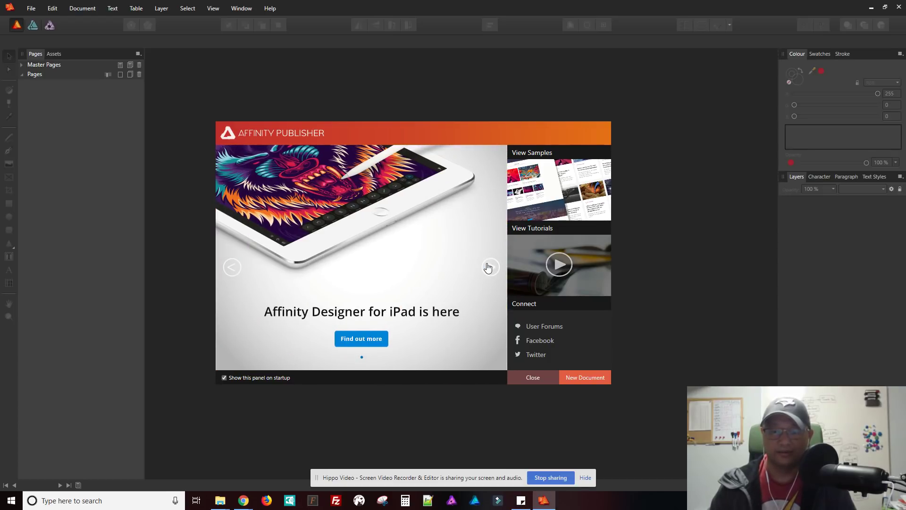
pyautogui.click(489, 267)
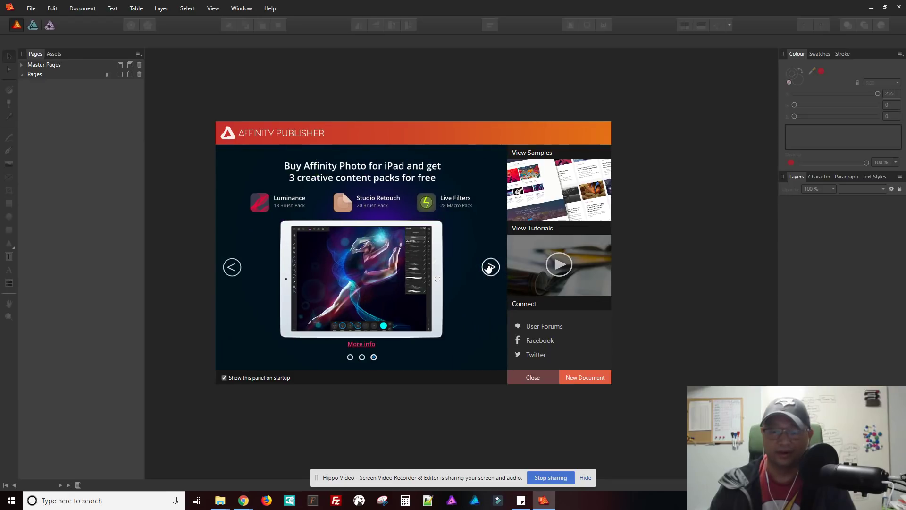
pyautogui.click(230, 271)
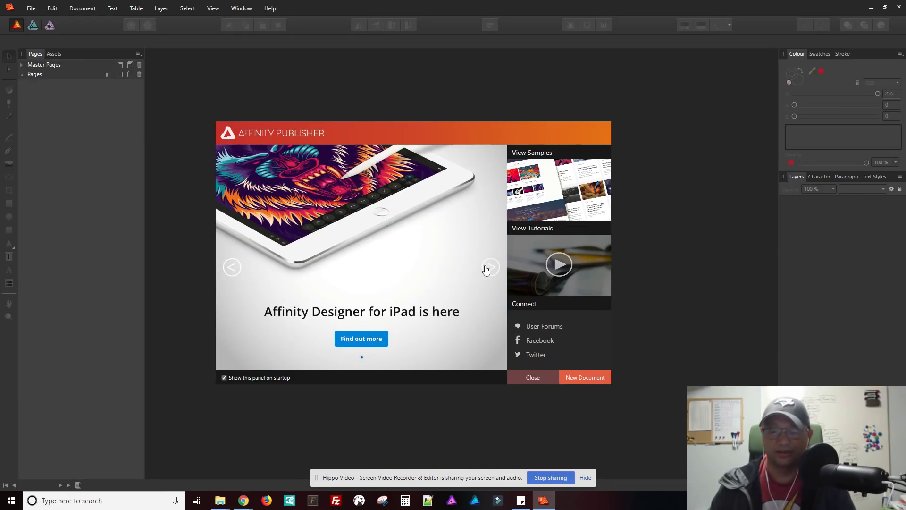
pyautogui.click(231, 271)
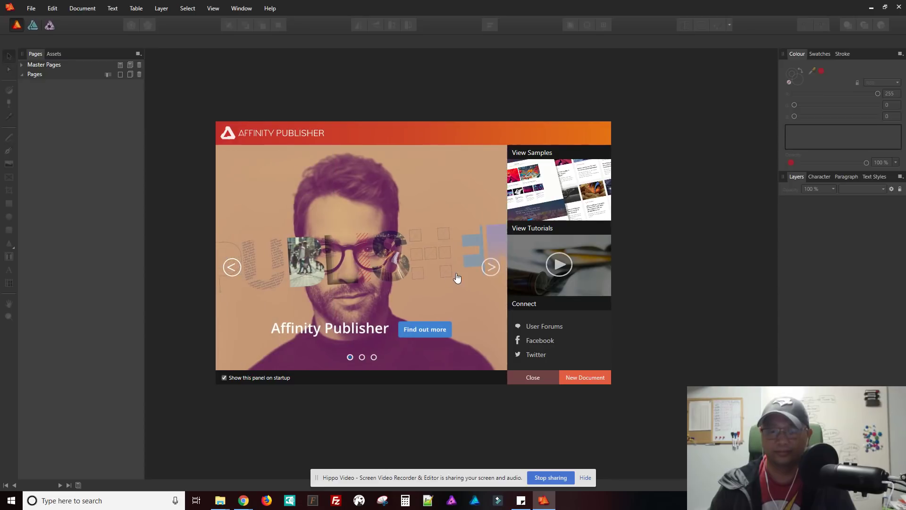
pyautogui.click(491, 268)
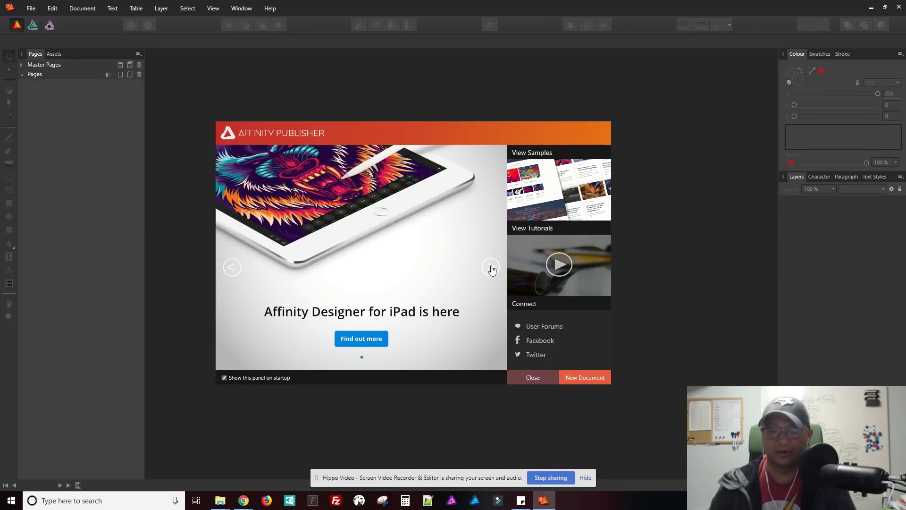
pyautogui.click(491, 268)
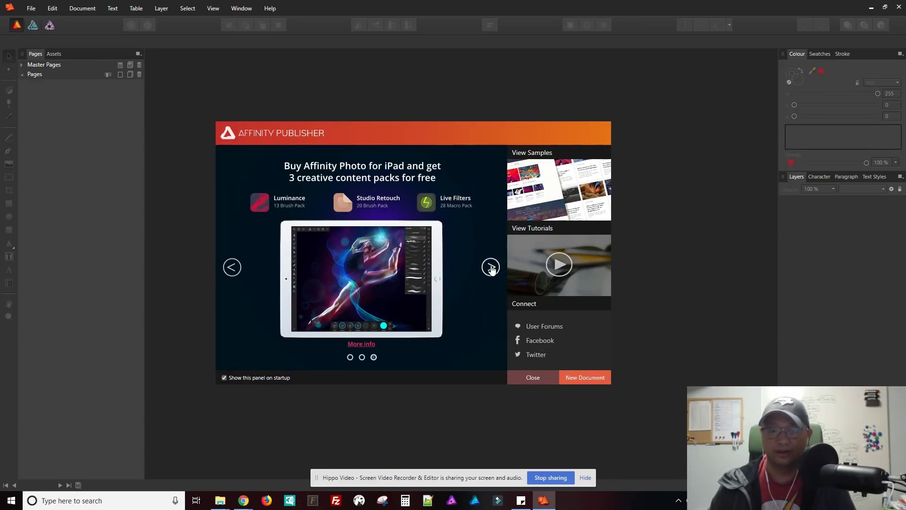
pyautogui.click(491, 268)
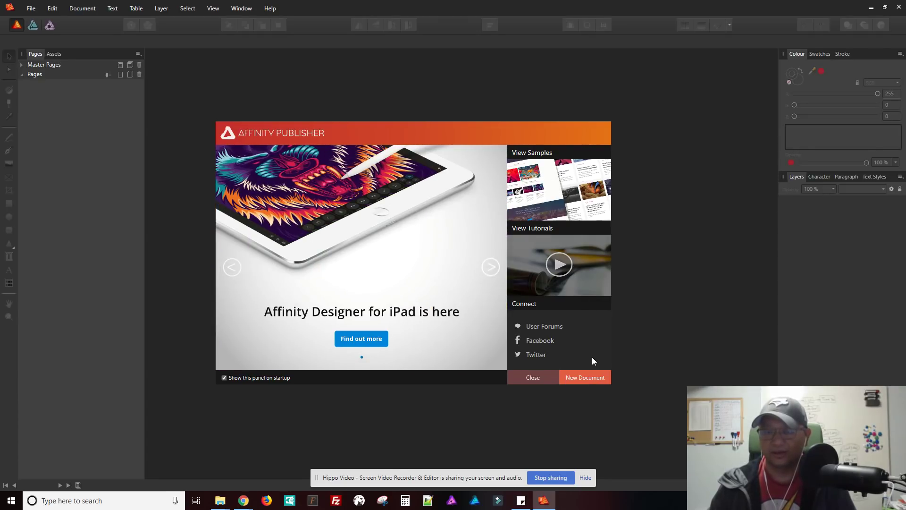
# Start a new document and choose the Letter (ANSI A) page preset
pyautogui.click(584, 377)
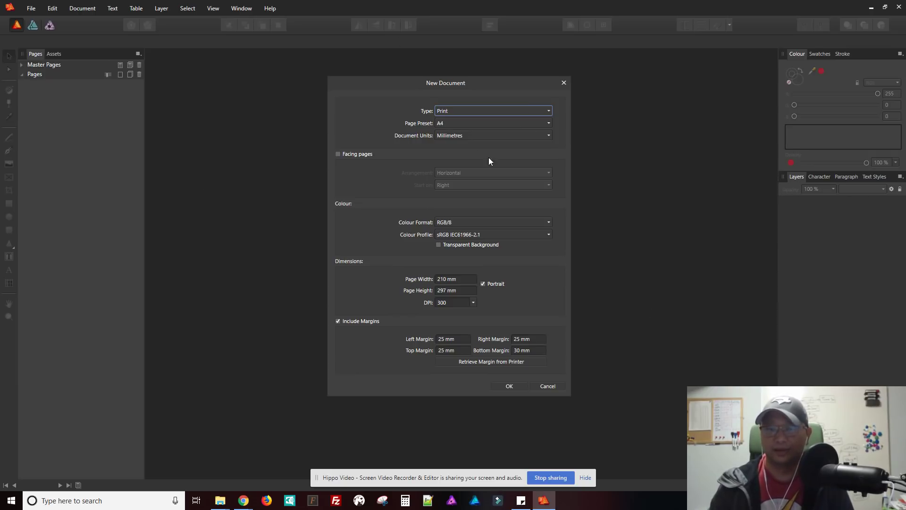
pyautogui.click(522, 124)
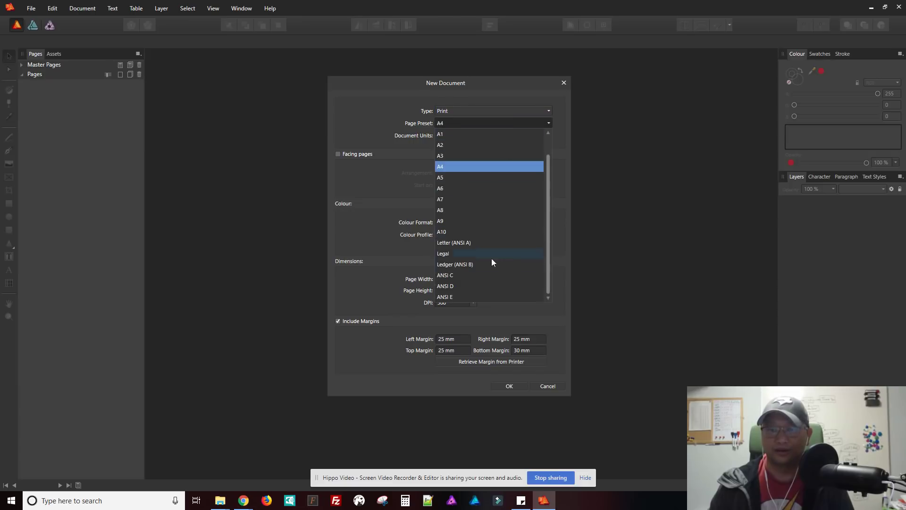
pyautogui.scroll(1, 500, 279)
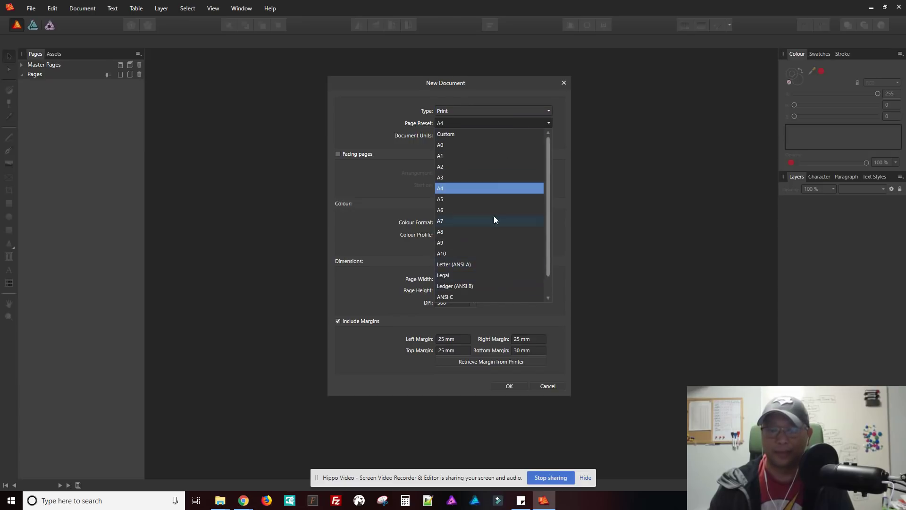
pyautogui.click(475, 266)
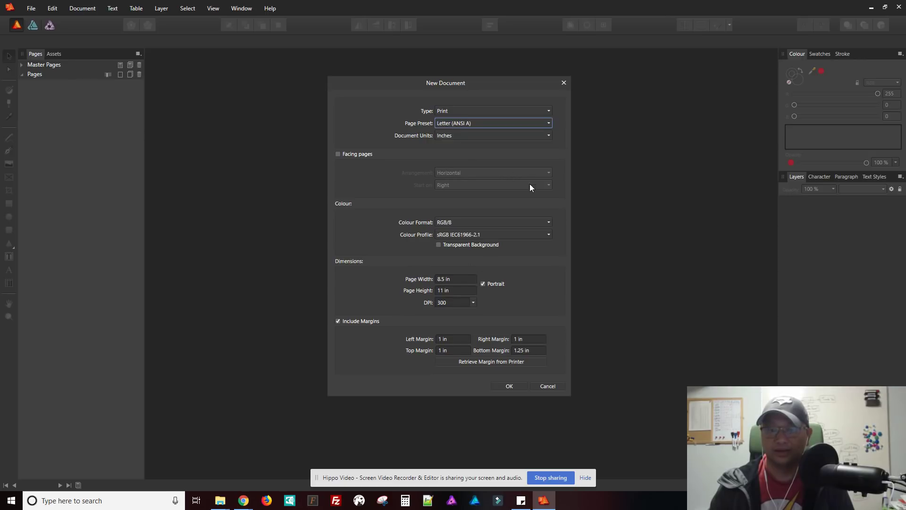
# Enable facing pages for the new document, keeping the Horizontal arrangement and the start on the Right
pyautogui.click(352, 155)
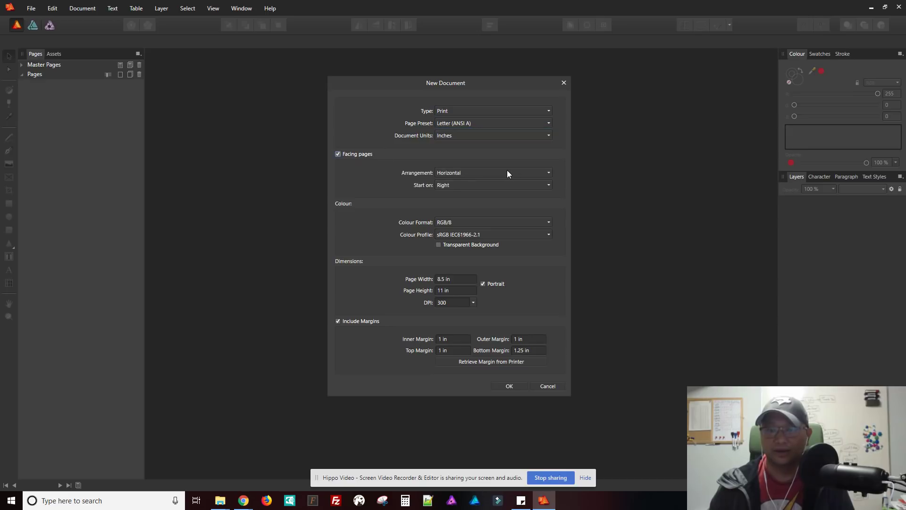
pyautogui.click(508, 172)
pyautogui.click(374, 180)
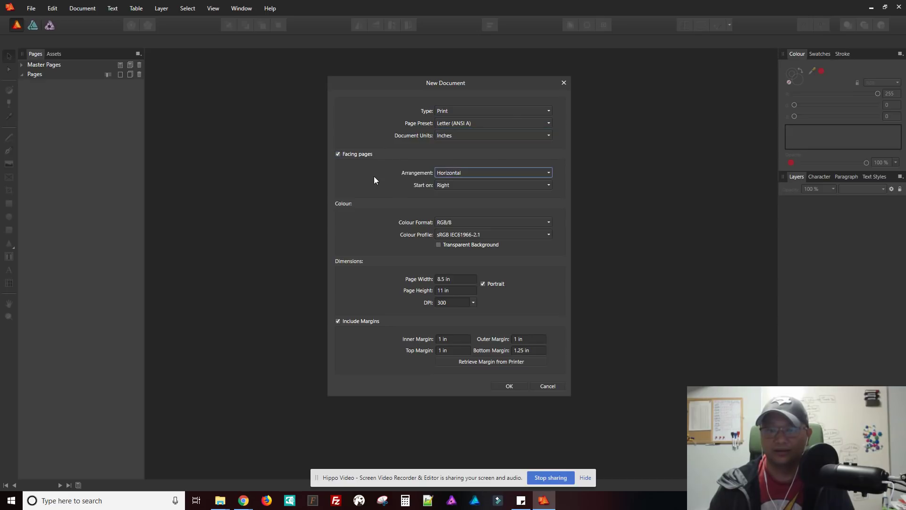
pyautogui.click(480, 188)
pyautogui.click(350, 181)
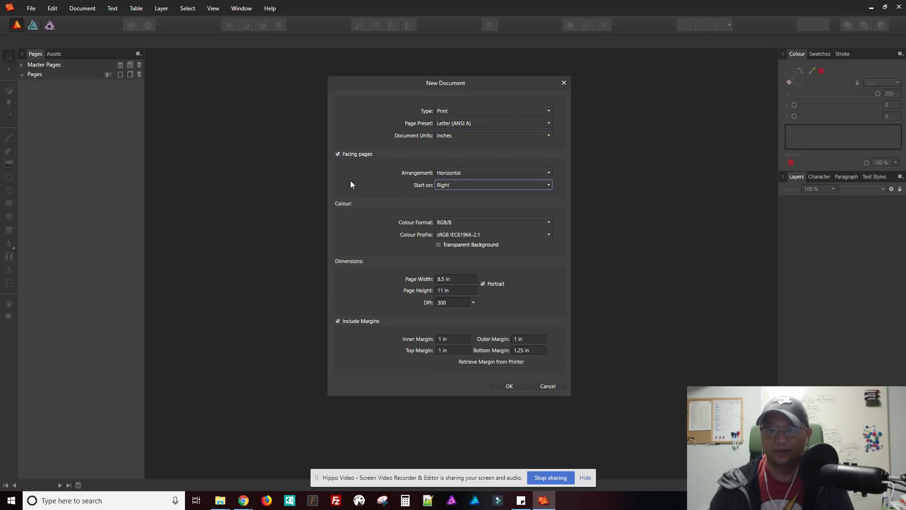
# Set the document type to Print (Press-Ready) and the page preset to Letter (ANSI A)
pyautogui.click(460, 138)
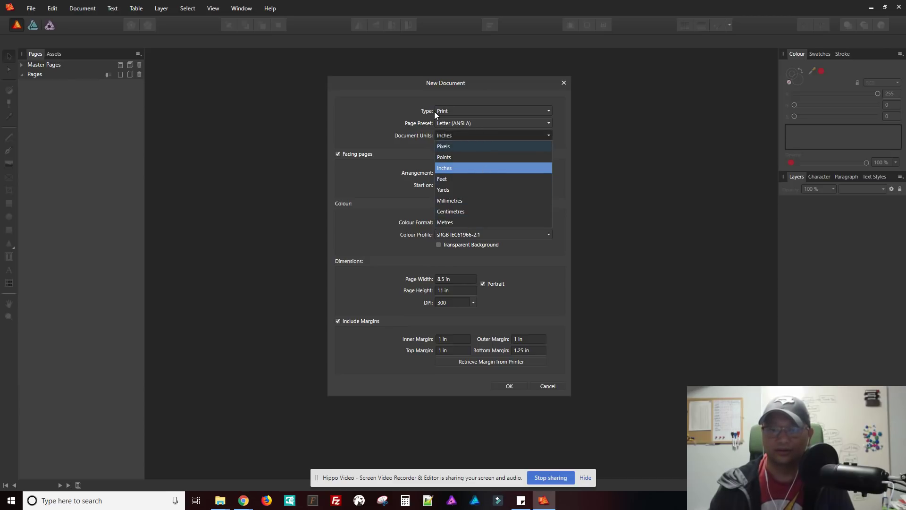
pyautogui.click(450, 108)
pyautogui.click(451, 109)
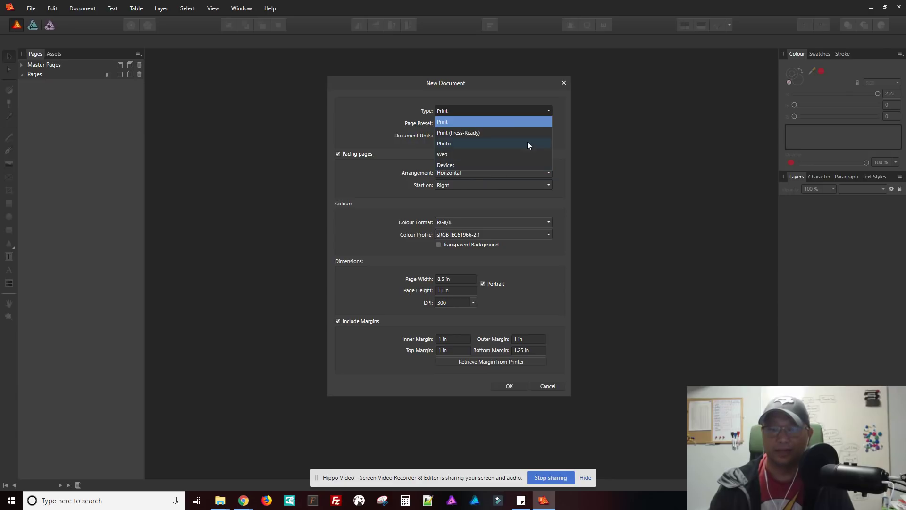
pyautogui.click(492, 135)
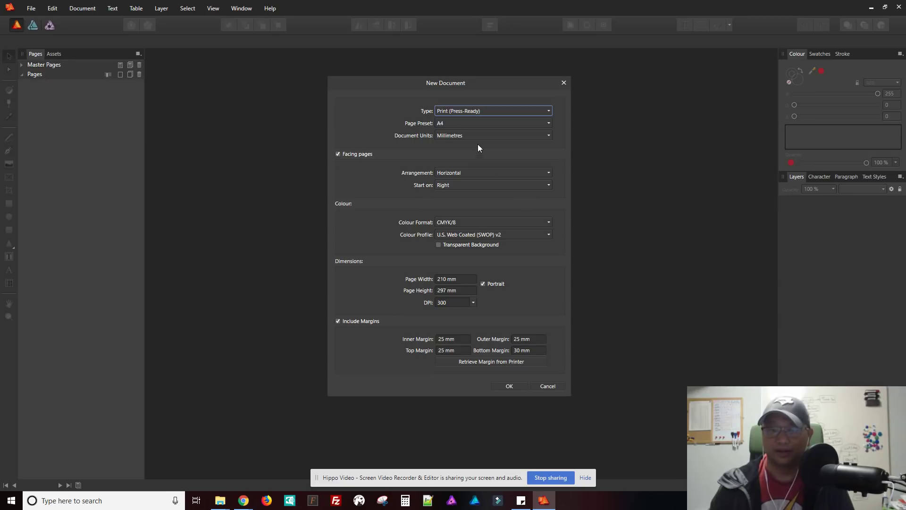
pyautogui.click(487, 125)
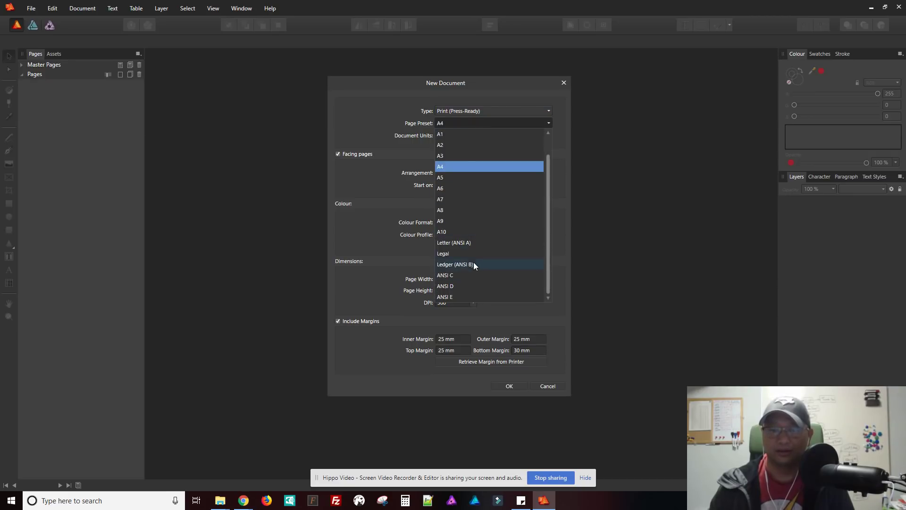
pyautogui.click(476, 244)
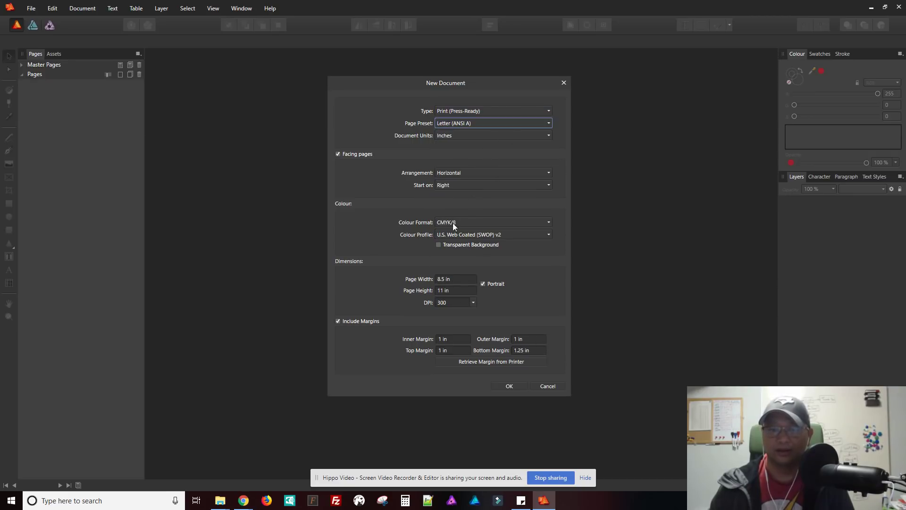
# Review the available colour formats, colour profiles and DPI values for the new document without changing them
pyautogui.click(527, 223)
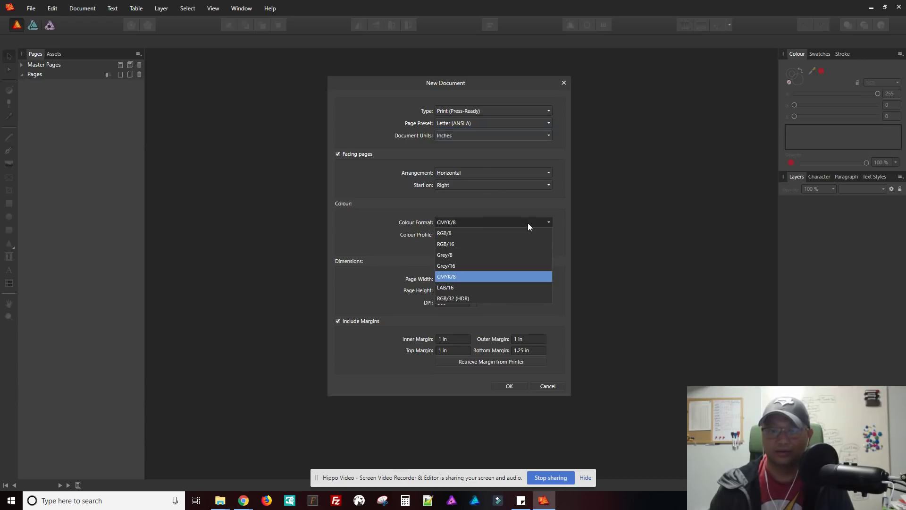
pyautogui.click(393, 259)
pyautogui.click(489, 235)
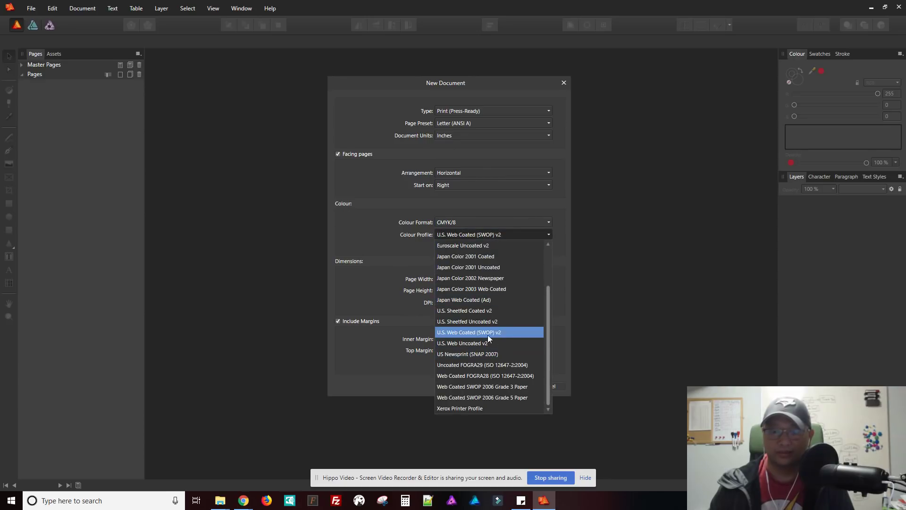
pyautogui.click(344, 225)
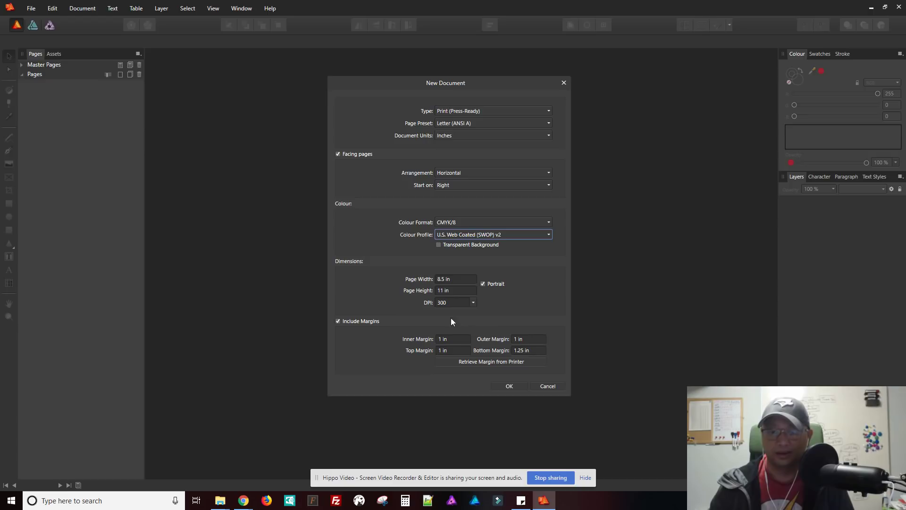
pyautogui.click(473, 302)
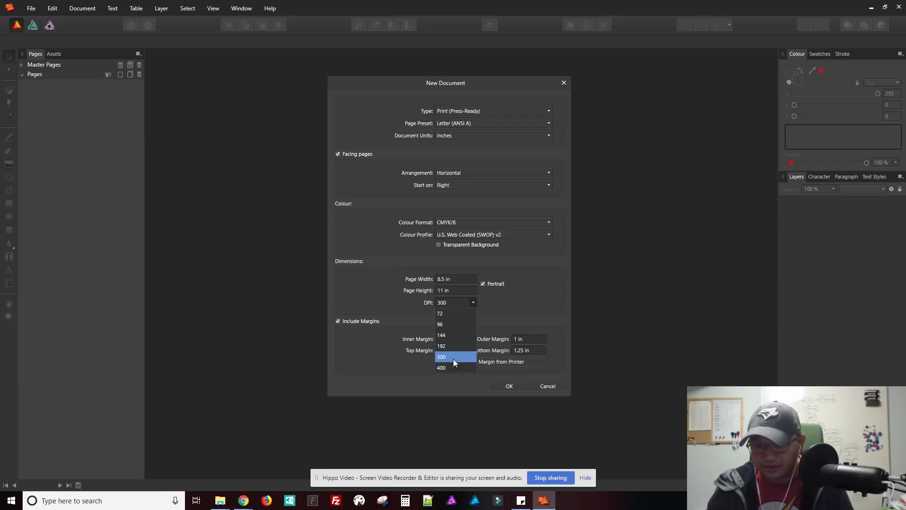
pyautogui.click(446, 304)
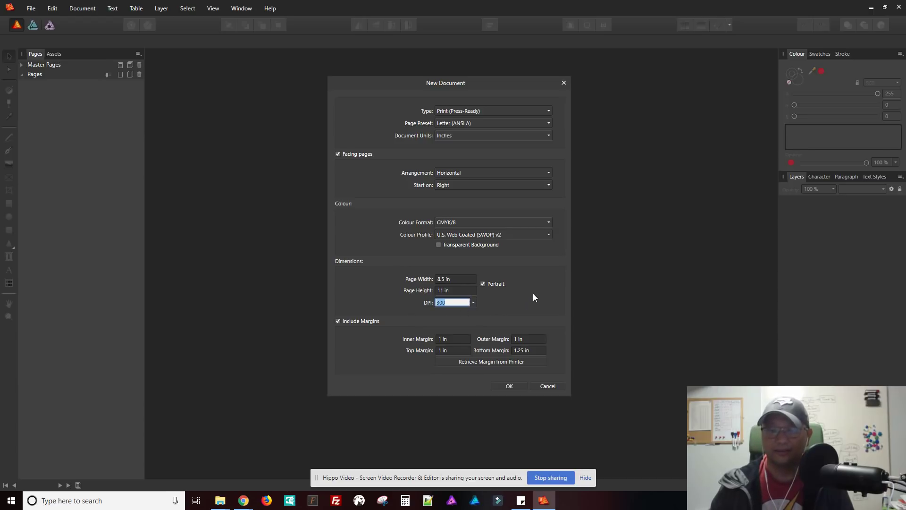
pyautogui.click(472, 302)
pyautogui.click(510, 302)
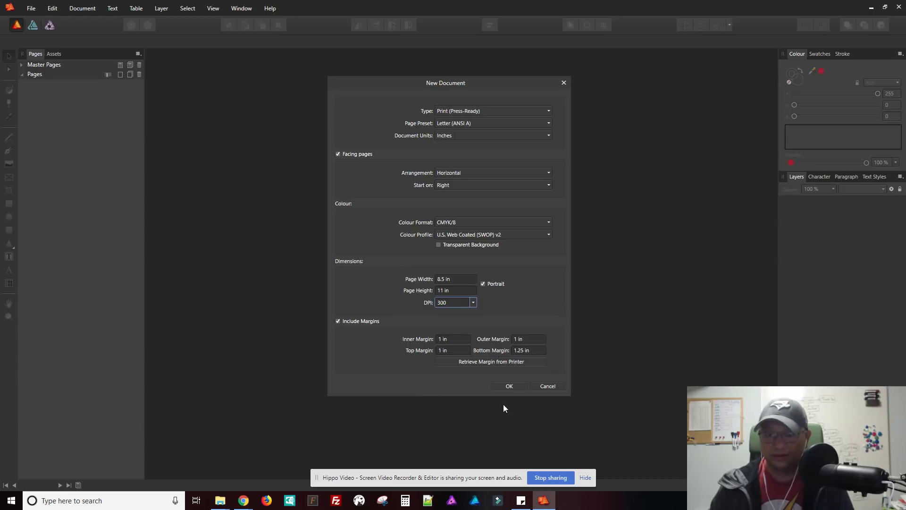
# Set the bottom margin to 1 in, check the inner, top and outer margins, and confirm the new document settings
pyautogui.click(518, 348)
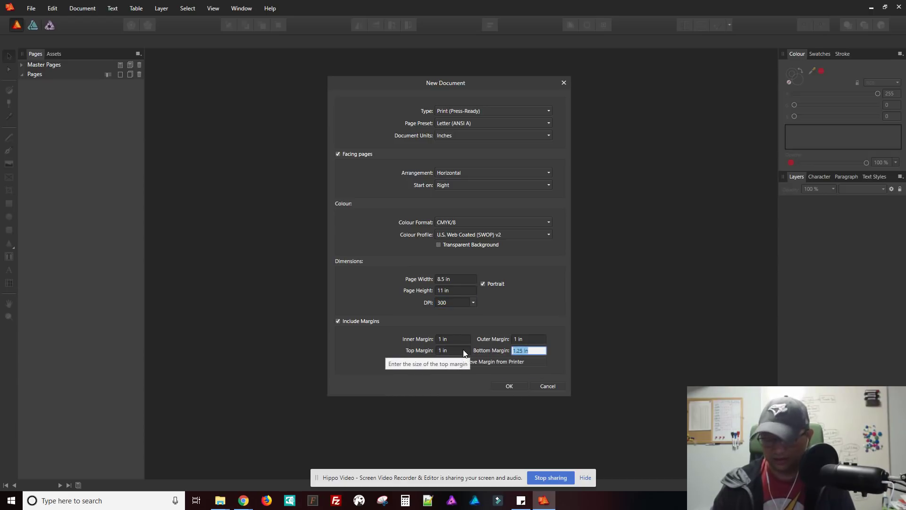
pyautogui.write('1')
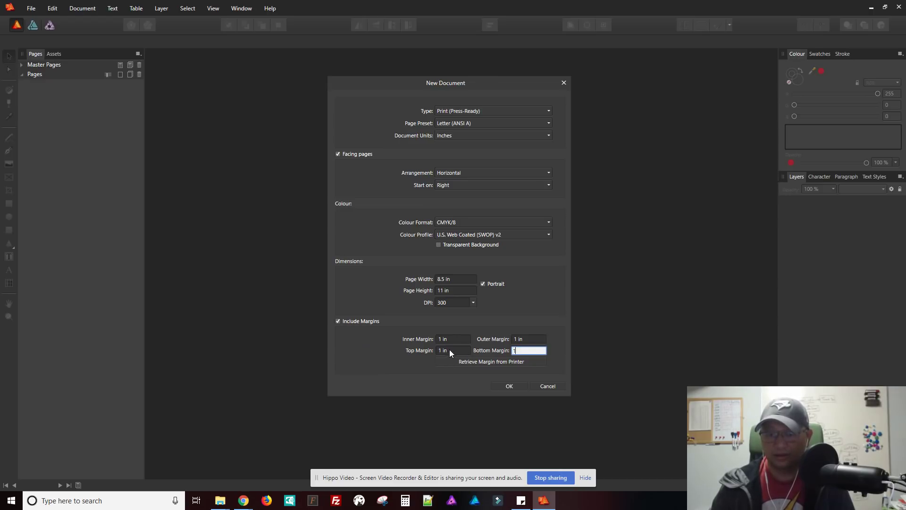
pyautogui.click(450, 352)
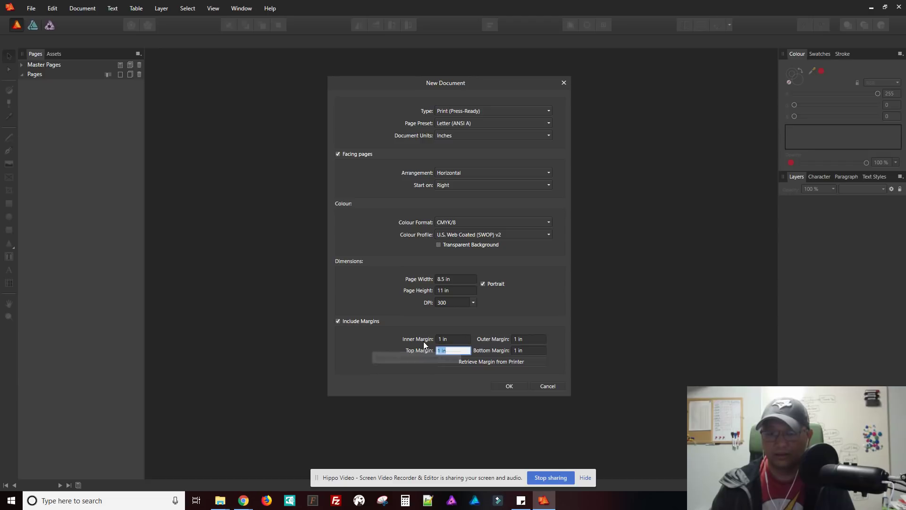
pyautogui.click(449, 339)
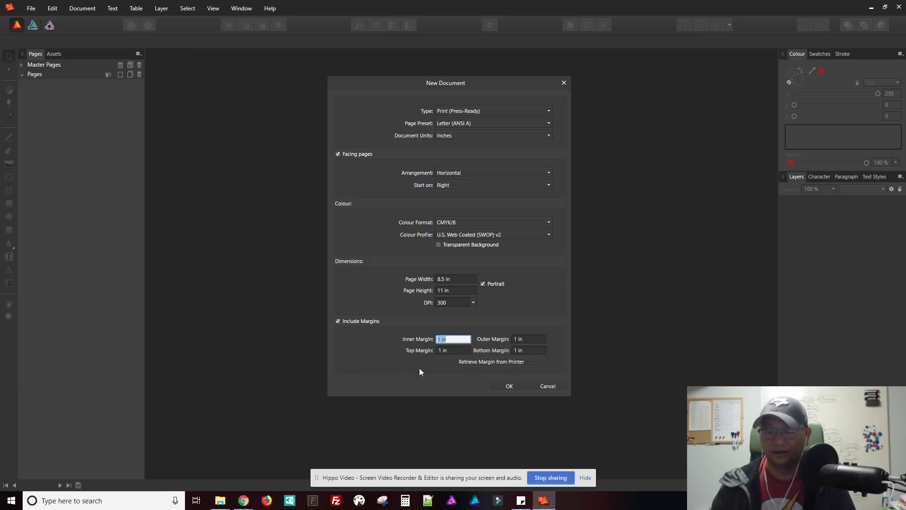
pyautogui.click(452, 350)
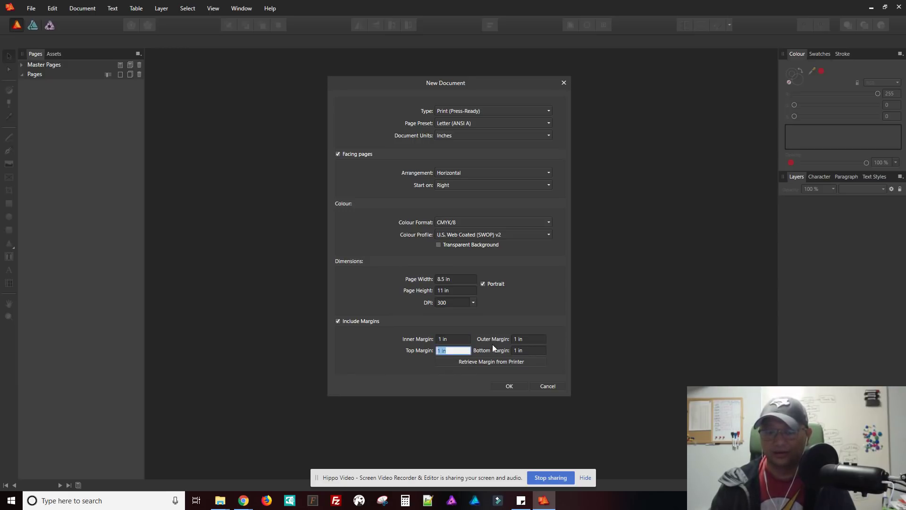
pyautogui.click(528, 341)
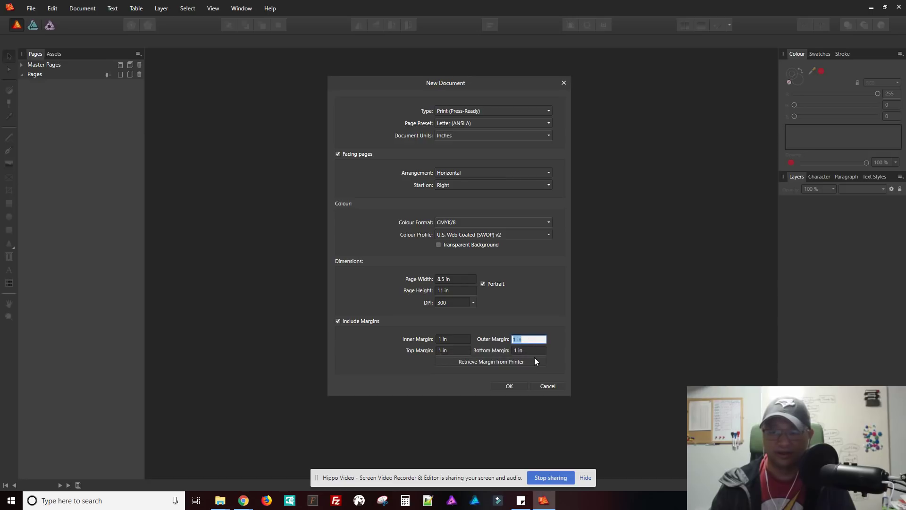
pyautogui.click(513, 384)
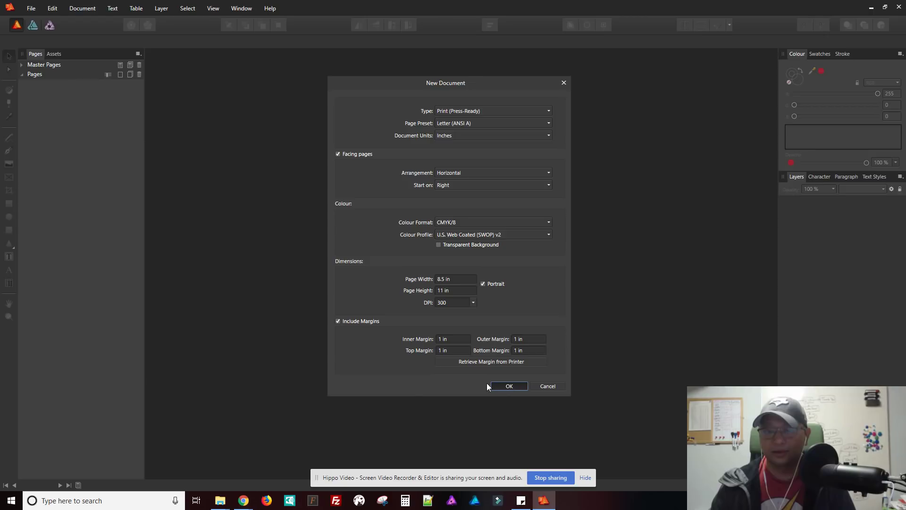
# Retrieve the margins from the printer, and reset the inner, outer, top and bottom margins to 1 in
pyautogui.click(460, 361)
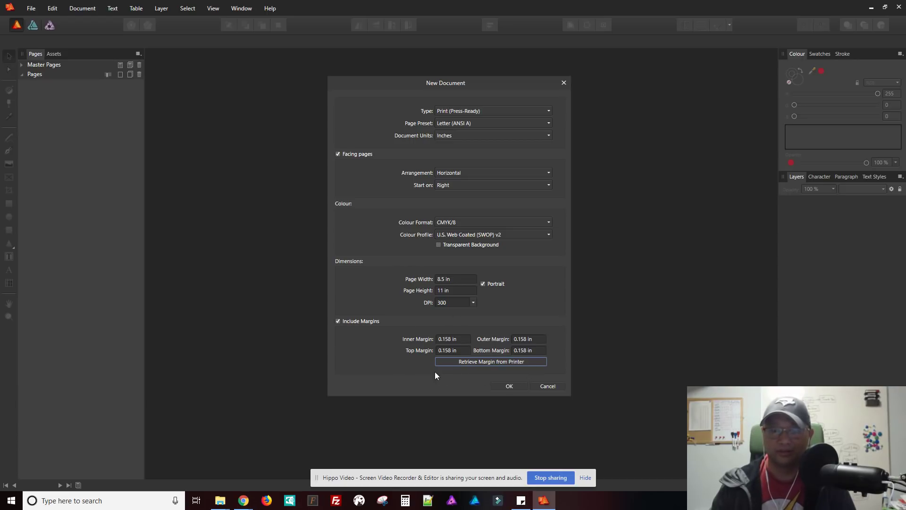
pyautogui.click(449, 339)
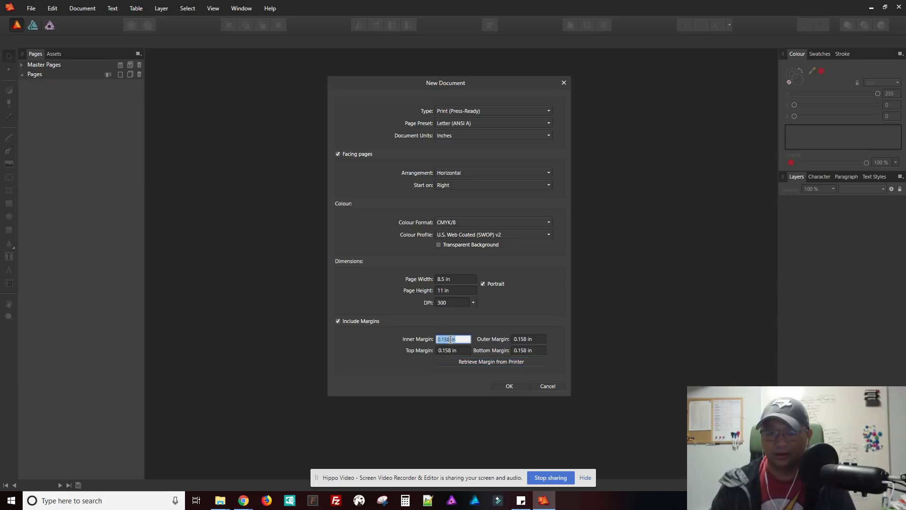
pyautogui.write('1')
pyautogui.press('Tab')
pyautogui.write('1')
pyautogui.press('Tab')
pyautogui.write('1')
pyautogui.press('Tab')
pyautogui.write('1')
pyautogui.press('Tab')
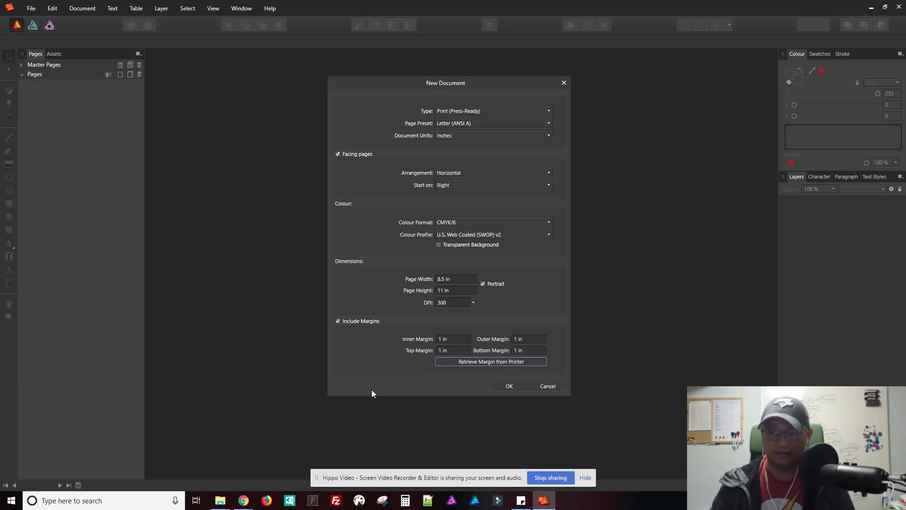
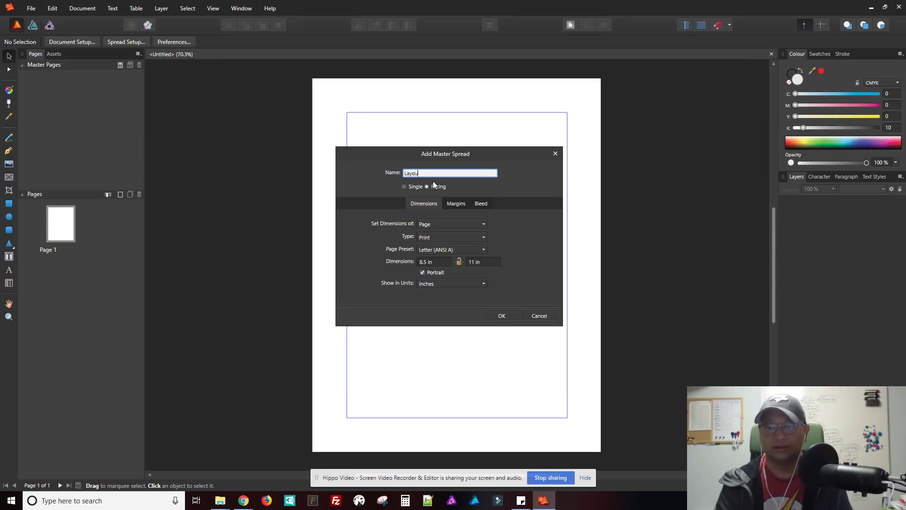
# Name the new facing master spread Layout 1 and create it with the Letter (ANSI A) dimensions
pyautogui.write('1')
pyautogui.press('Tab')
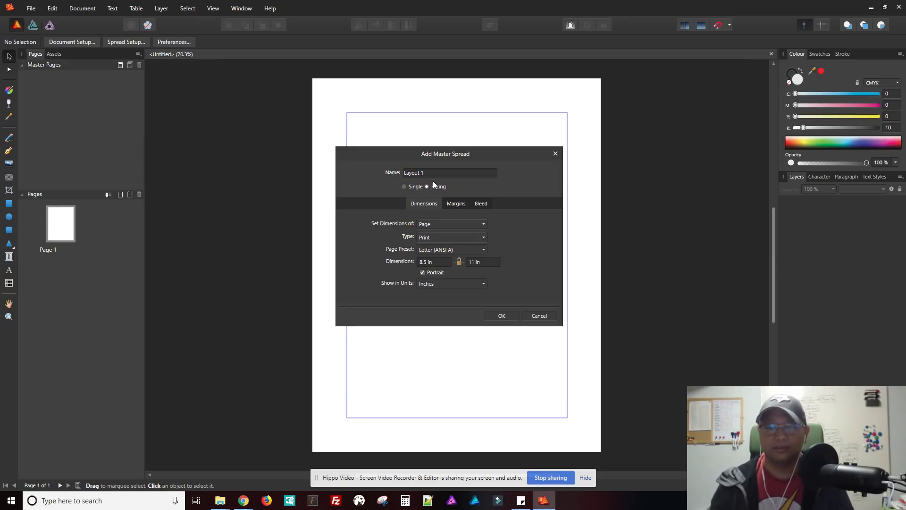
pyautogui.click(502, 315)
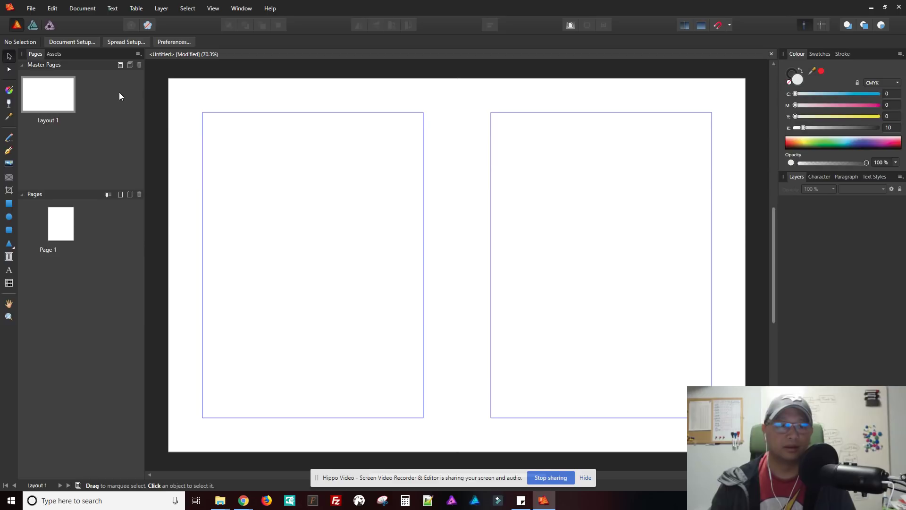
# Add two pages after page 1 with no master page, and select the new spread
pyautogui.click(49, 94)
pyautogui.click(98, 236)
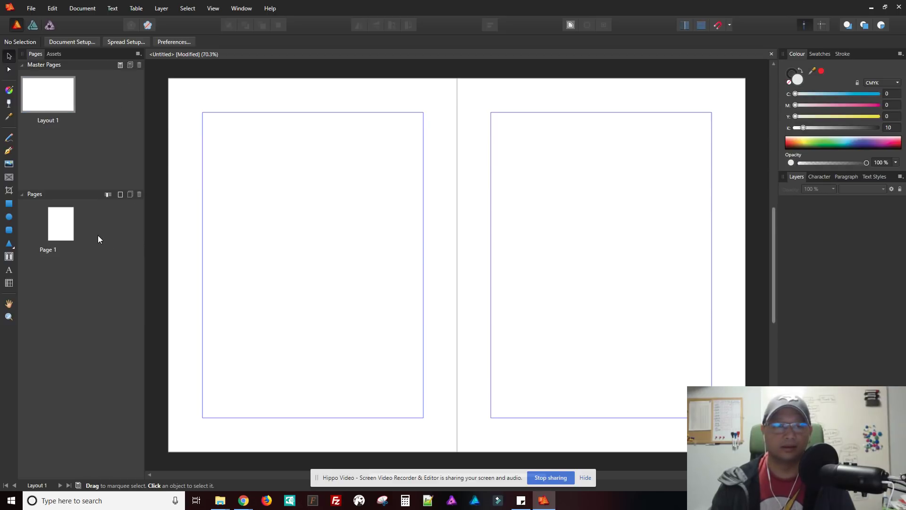
pyautogui.click(120, 194)
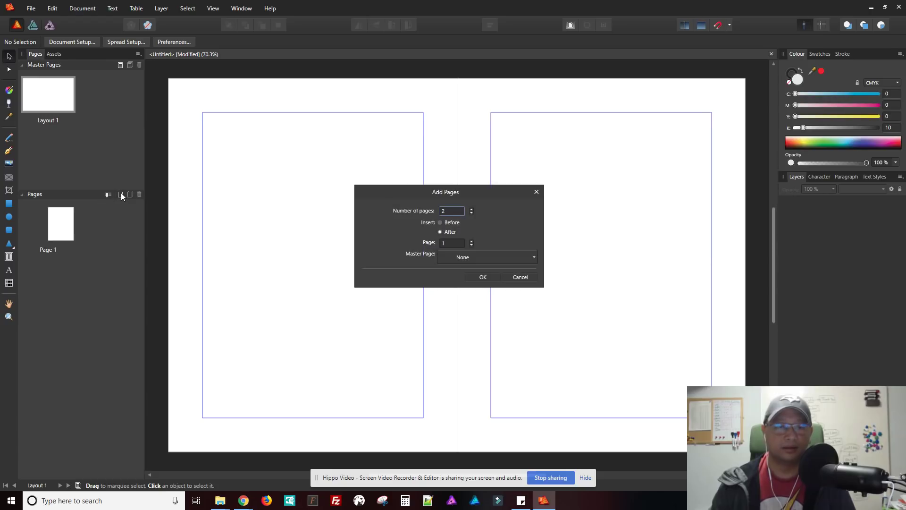
pyautogui.click(483, 278)
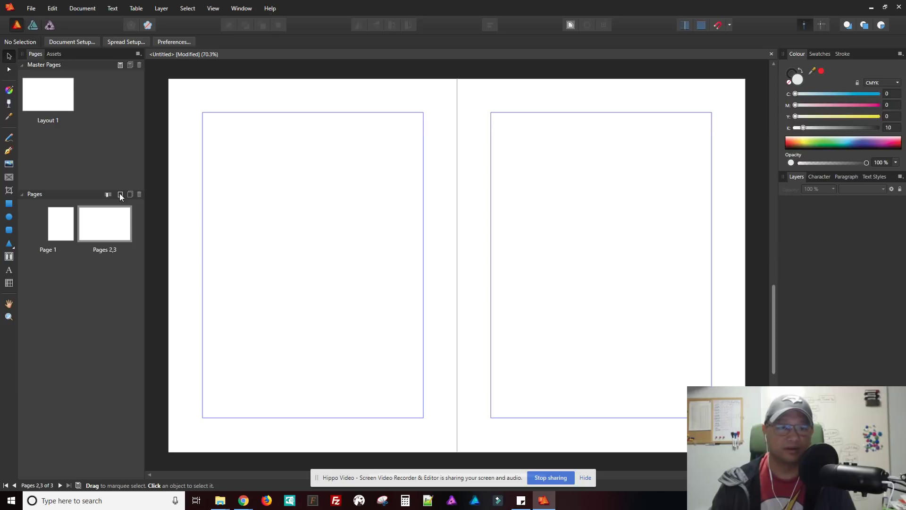
pyautogui.click(113, 231)
pyautogui.click(114, 231)
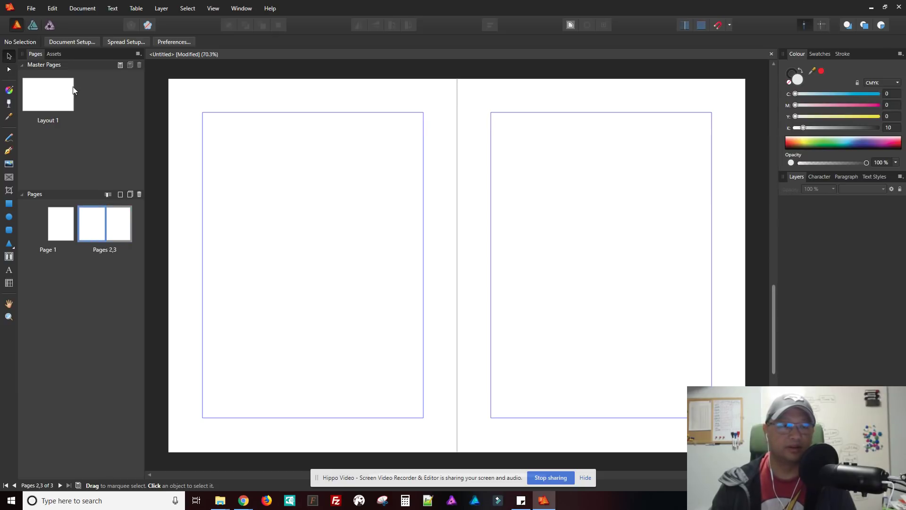
# Review the dimensions, scaling and margins in the Layout 1 master's spread properties without changing them
pyautogui.rightClick(55, 92)
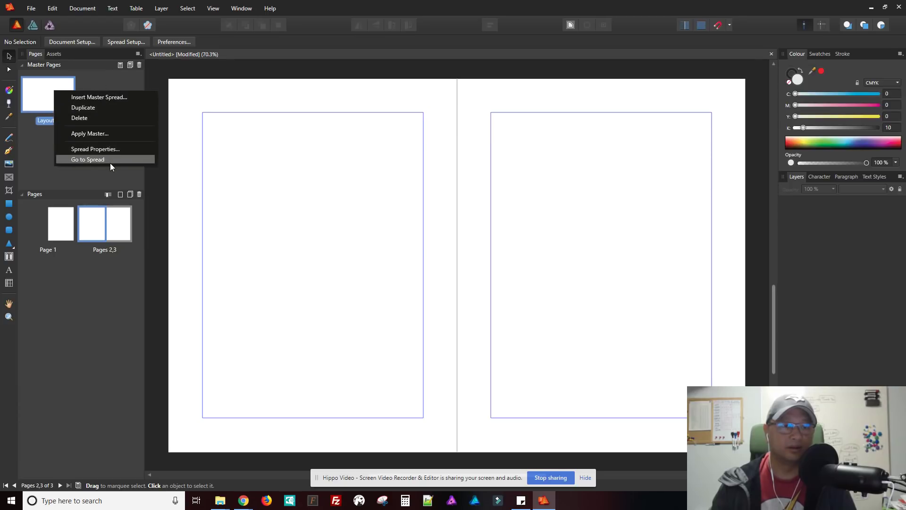
pyautogui.click(120, 149)
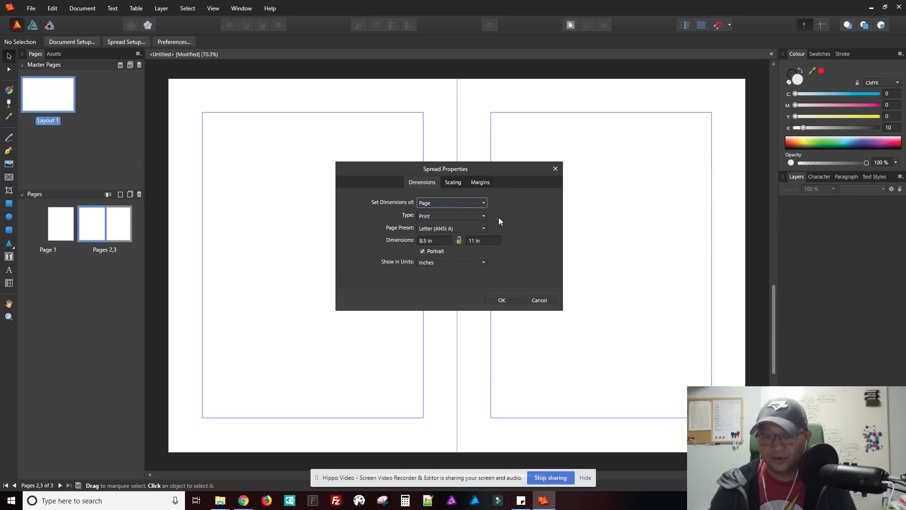
pyautogui.click(456, 183)
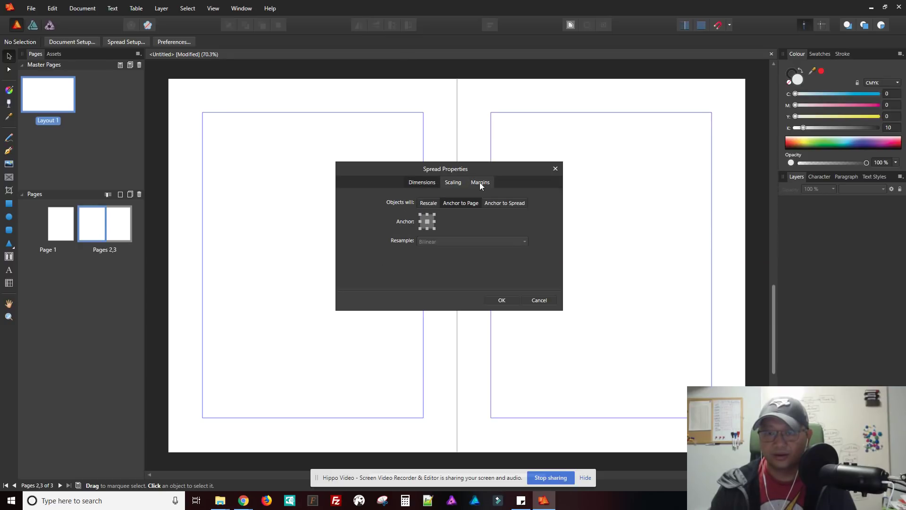
pyautogui.click(479, 183)
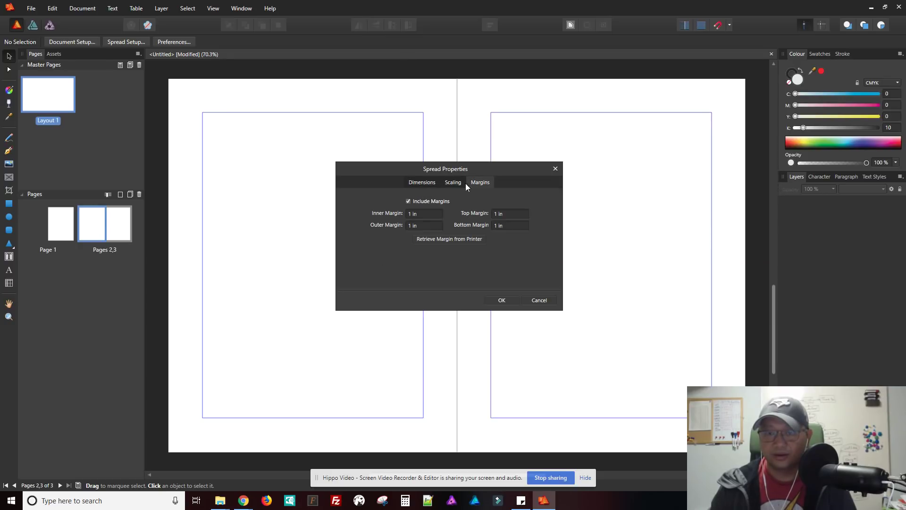
pyautogui.click(429, 183)
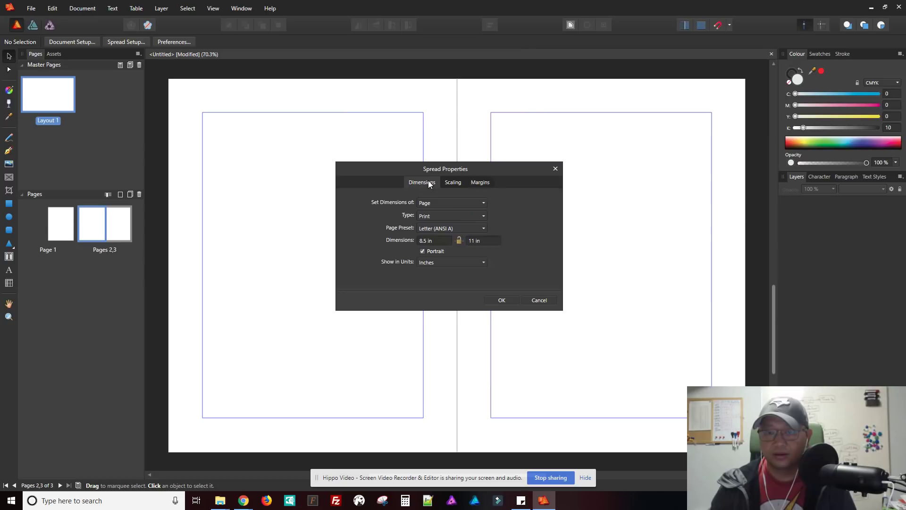
pyautogui.click(539, 300)
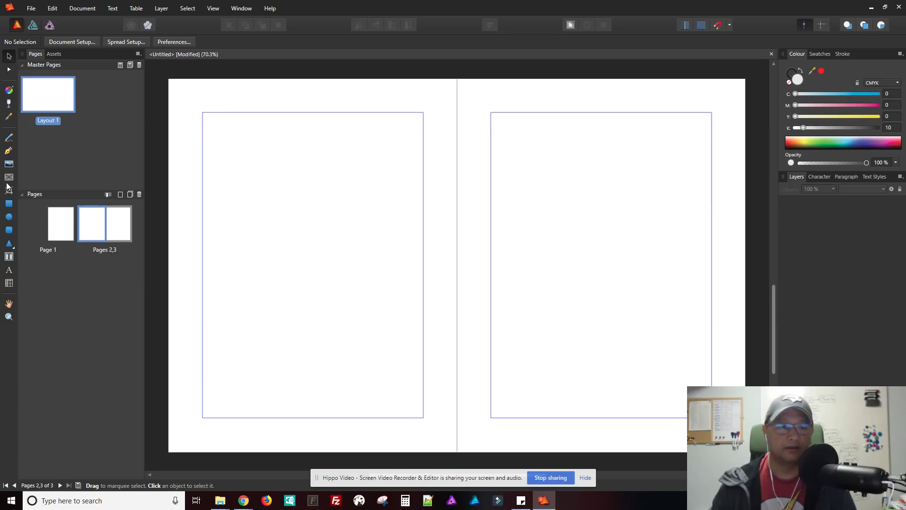
# Draw a text frame in the upper part of page 2, enter "Testing" and enlarge the text to 36 pt
pyautogui.click(9, 256)
pyautogui.moveTo(242, 168); pyautogui.dragTo(376, 245)
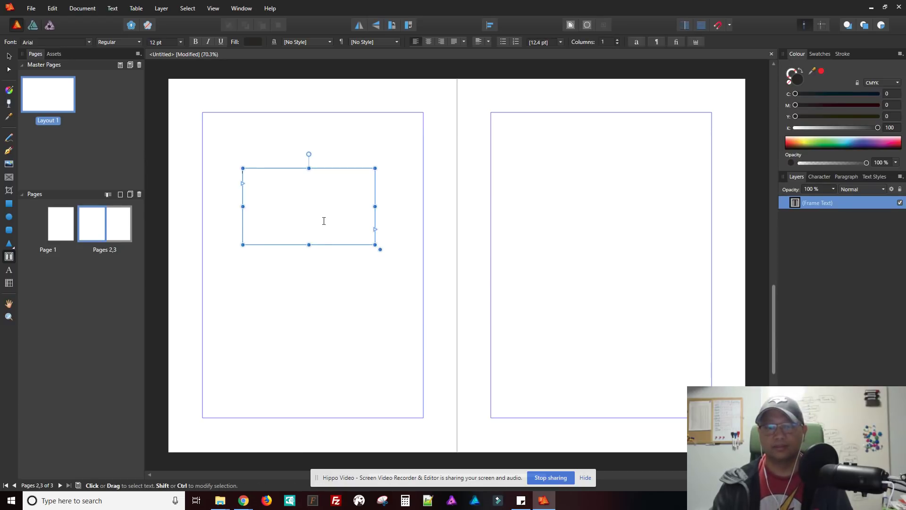
pyautogui.write('Testing')
pyautogui.hotkey('ctrl', 'a')
pyautogui.hotkey('ctrl', 'shift', '.')
pyautogui.hotkey('ctrl', 'shift', '.')
pyautogui.hotkey('ctrl', 'shift', '.')
pyautogui.hotkey('ctrl', 'shift', '.')
pyautogui.hotkey('ctrl', 'shift', '.')
pyautogui.hotkey('ctrl', 'shift', '.')
pyautogui.hotkey('ctrl', 'shift', '.')
pyautogui.hotkey('ctrl', 'shift', '.')
pyautogui.hotkey('ctrl', 'shift', '.')
pyautogui.hotkey('ctrl', 'shift', '.')
pyautogui.hotkey('ctrl', 'shift', '.')
pyautogui.hotkey('ctrl', 'shift', '.')
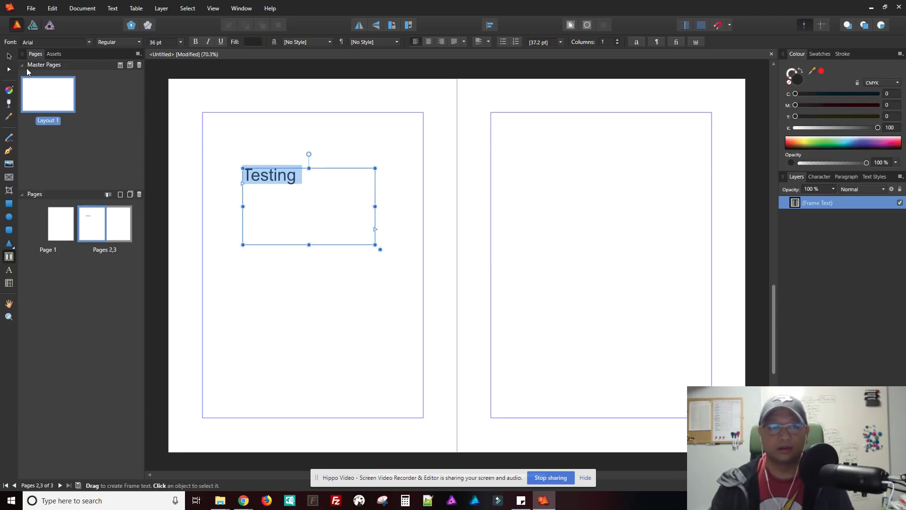
# Shrink the text frame on page 2 to fit more closely around the word "Testing", and deselect it
pyautogui.click(9, 55)
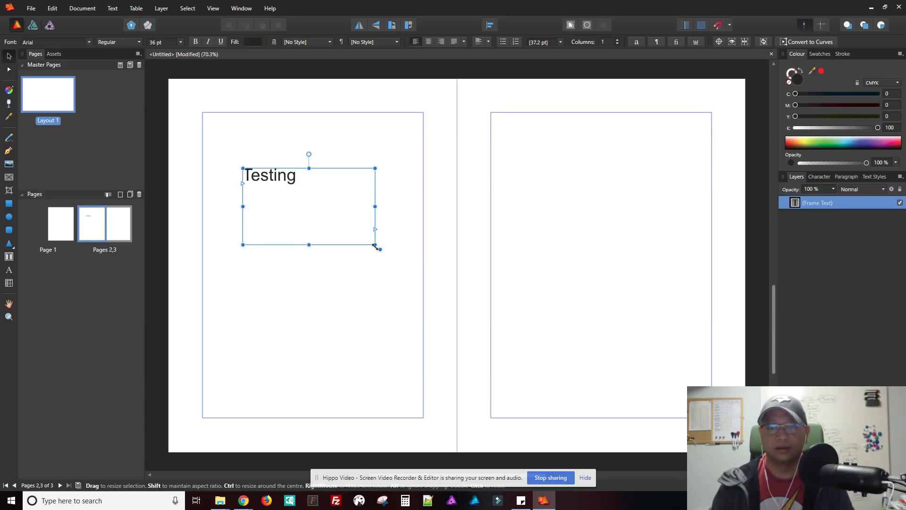
pyautogui.moveTo(375, 246); pyautogui.dragTo(331, 202)
pyautogui.click(302, 216)
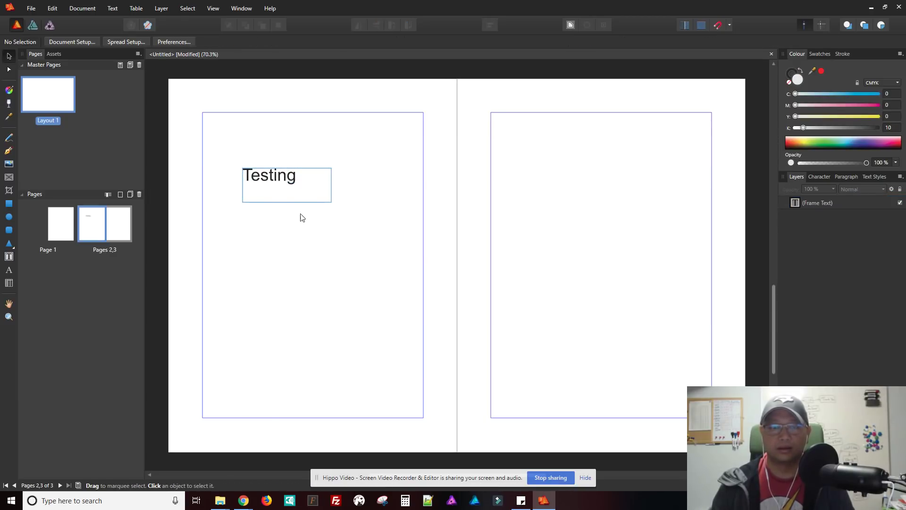
# Add two pages after page 3 using the Layout 1 master page
pyautogui.click(80, 290)
pyautogui.click(121, 194)
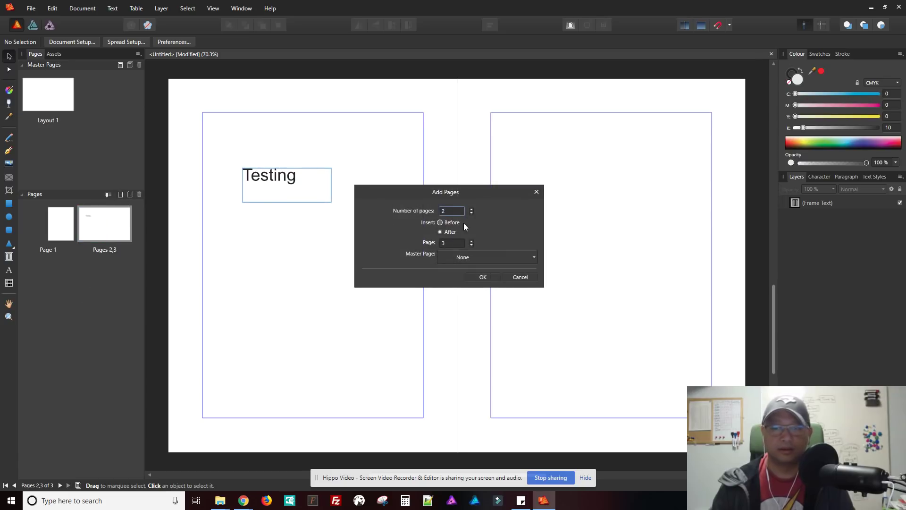
pyautogui.click(468, 262)
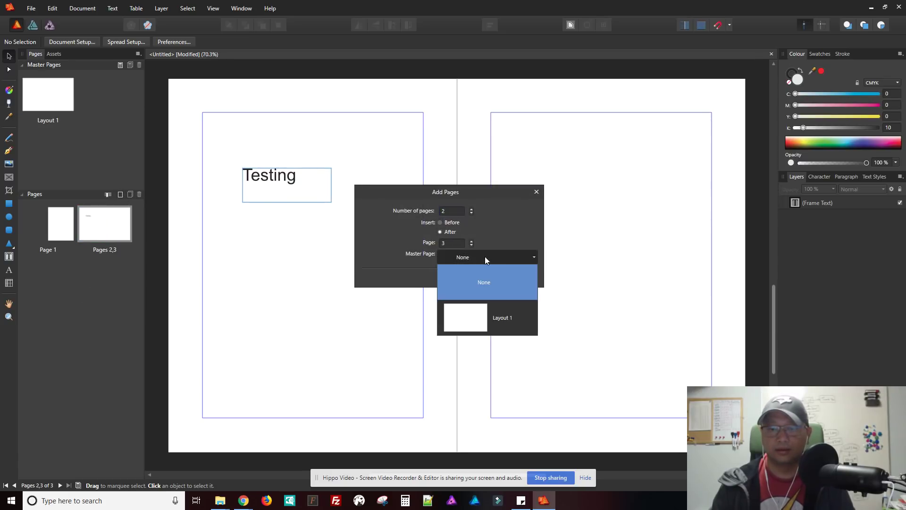
pyautogui.click(475, 318)
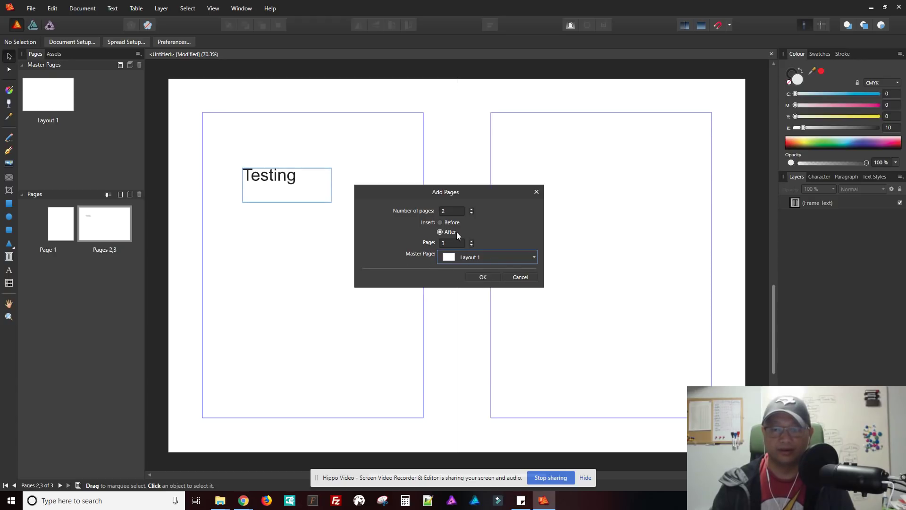
pyautogui.click(483, 277)
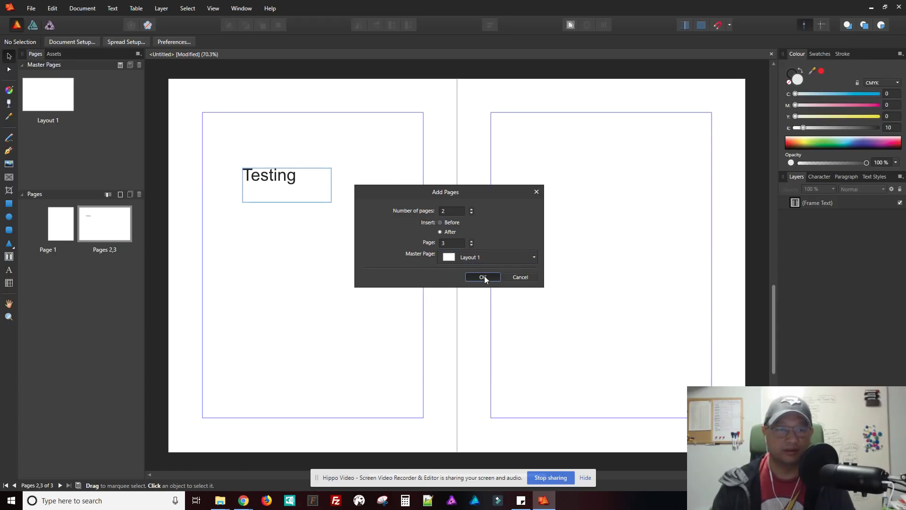
# Compare spreads 4,5 and 2,3, and check the Add Pages settings without adding any pages
pyautogui.click(43, 285)
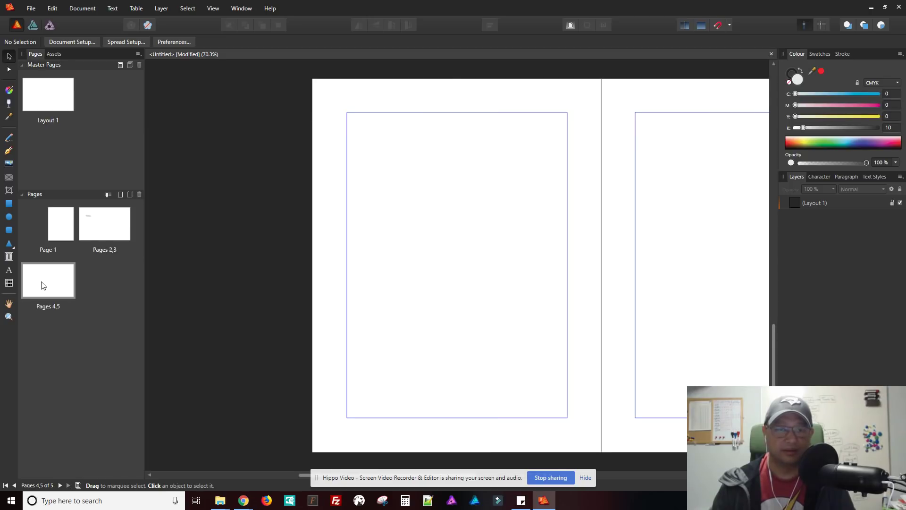
pyautogui.click(108, 233)
pyautogui.click(48, 283)
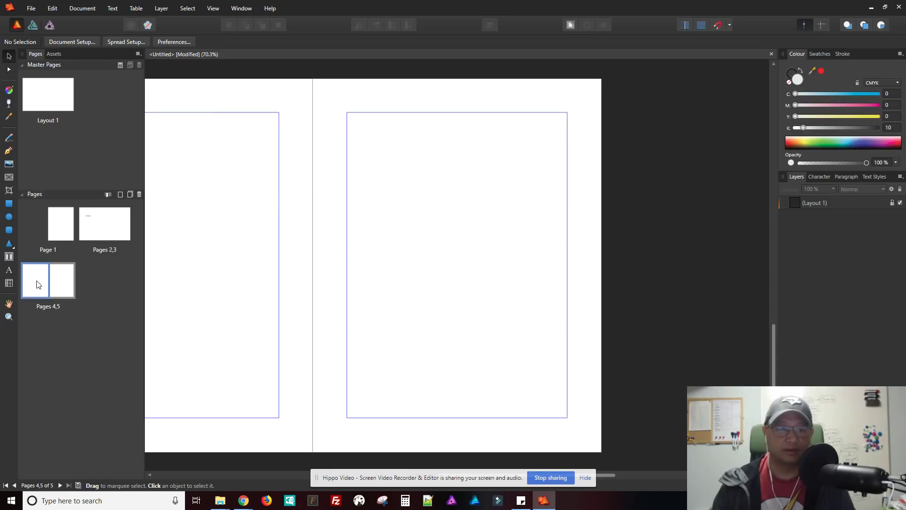
pyautogui.click(40, 284)
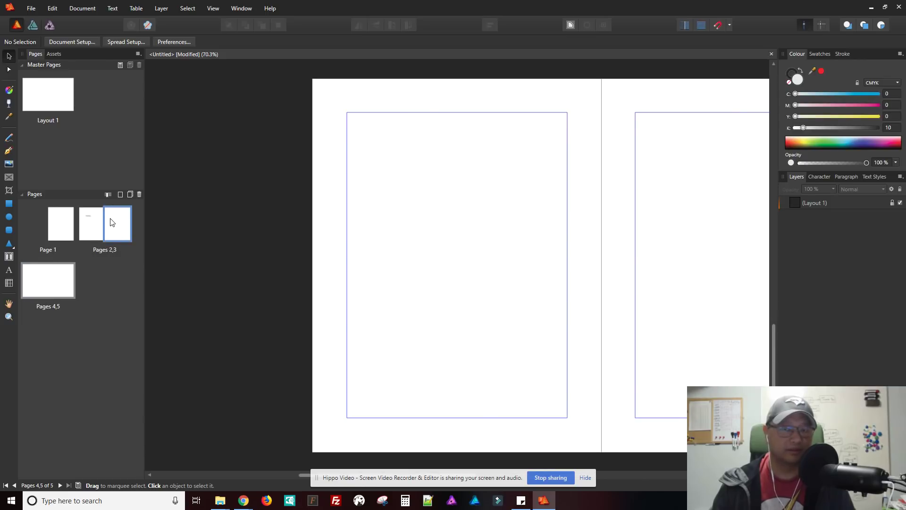
pyautogui.click(89, 232)
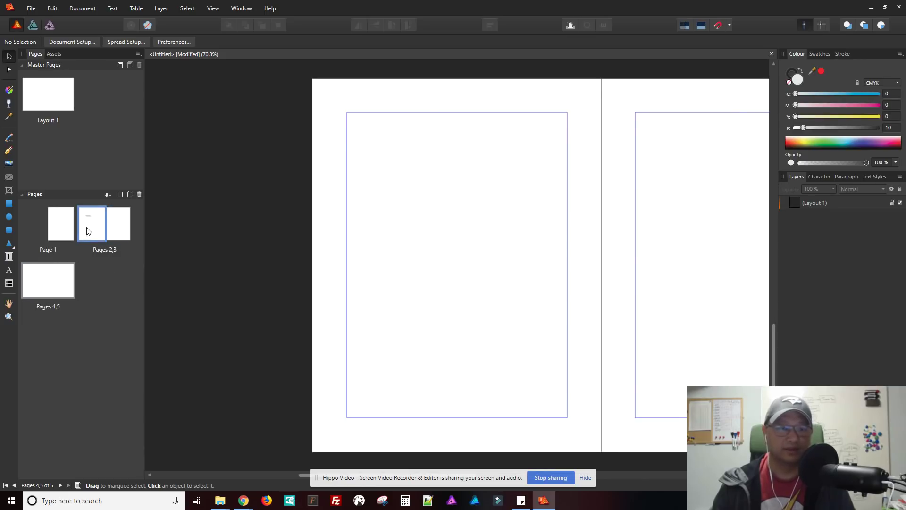
pyautogui.click(121, 195)
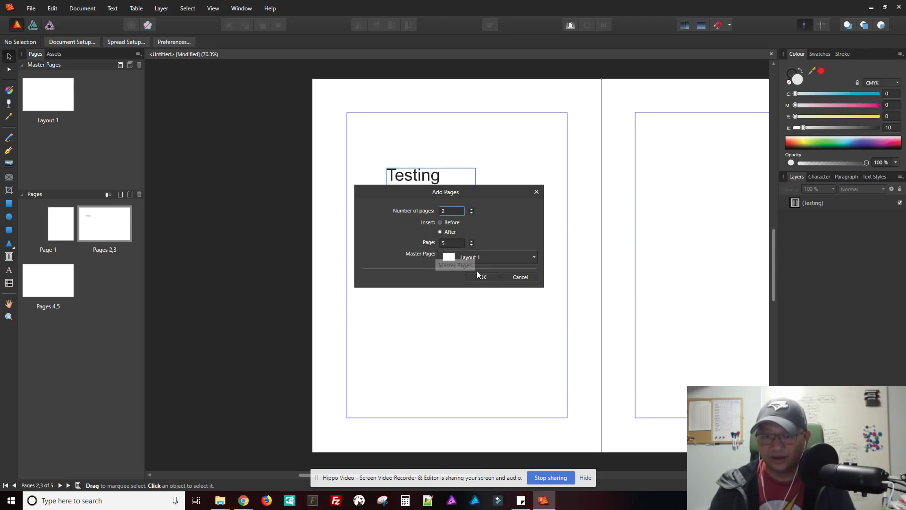
pyautogui.click(519, 278)
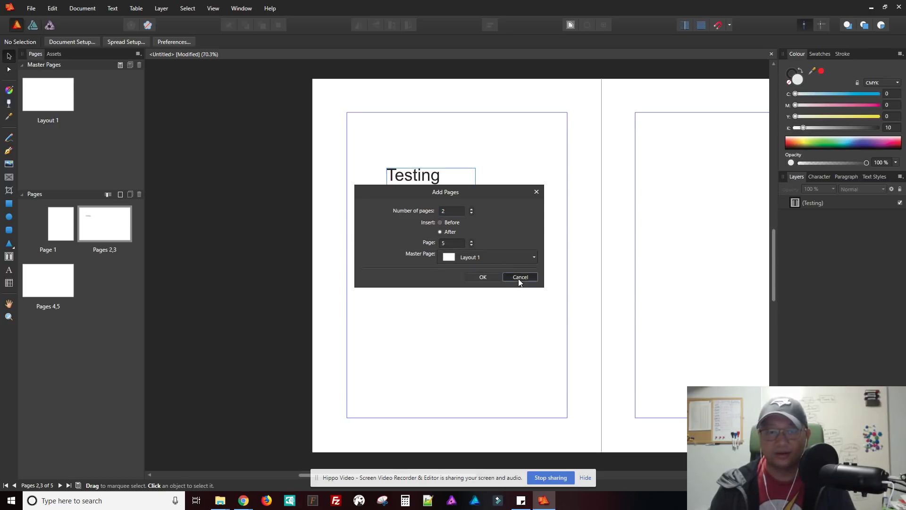
# View the Layout 1 master, return to spread 2,3 and delete the "Testing" text frame from page 2
pyautogui.doubleClick(53, 98)
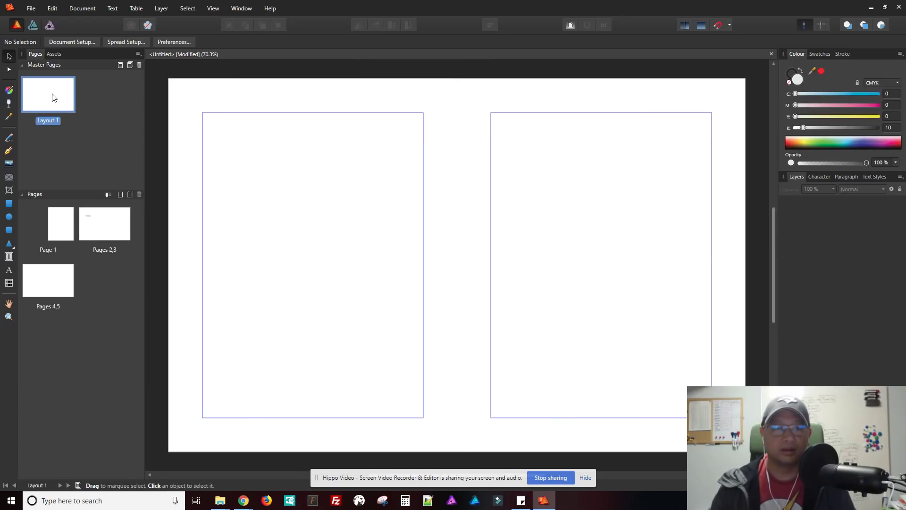
pyautogui.doubleClick(105, 225)
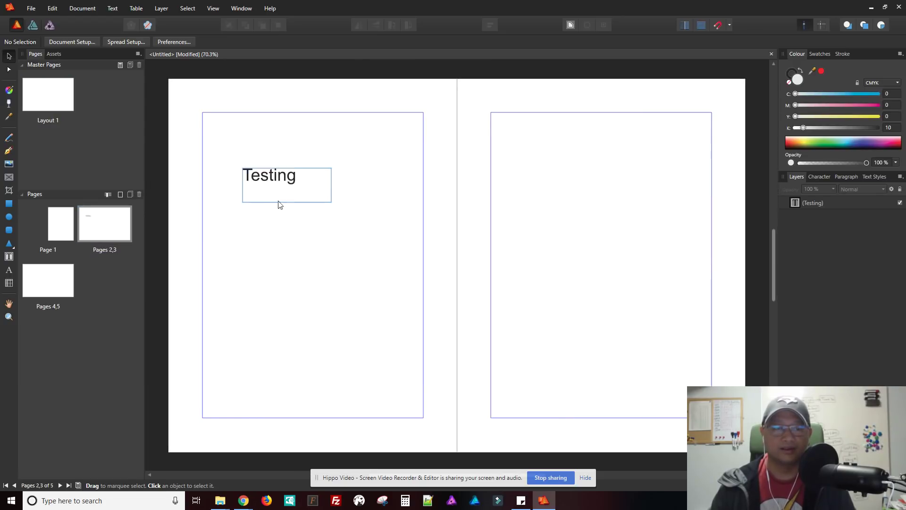
pyautogui.click(293, 185)
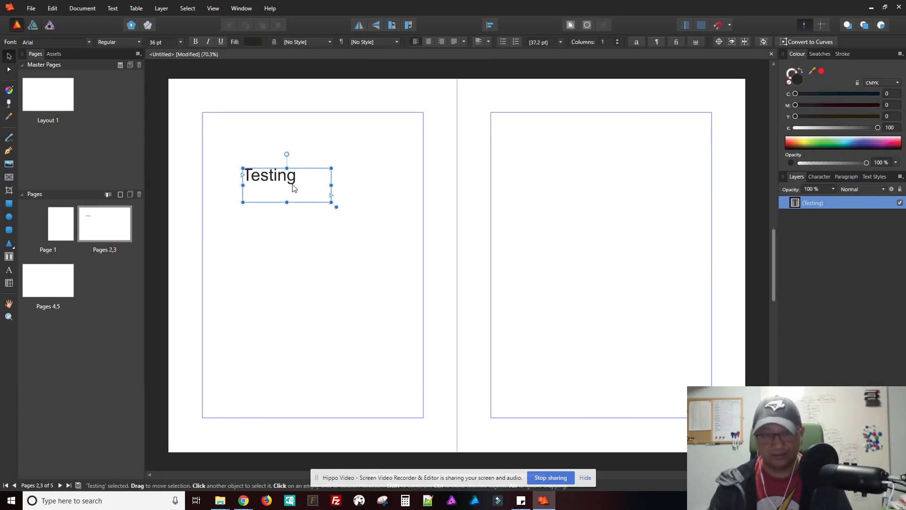
pyautogui.press('Delete')
# Paste the "Testing" text frame onto the left page of the Layout 1 master spread and deselect it
pyautogui.doubleClick(49, 95)
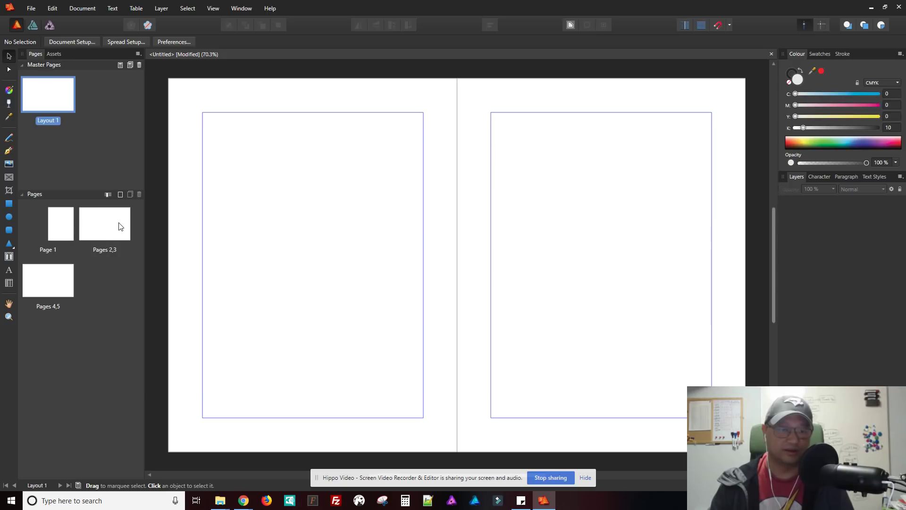
pyautogui.moveTo(96, 233); pyautogui.dragTo(61, 282)
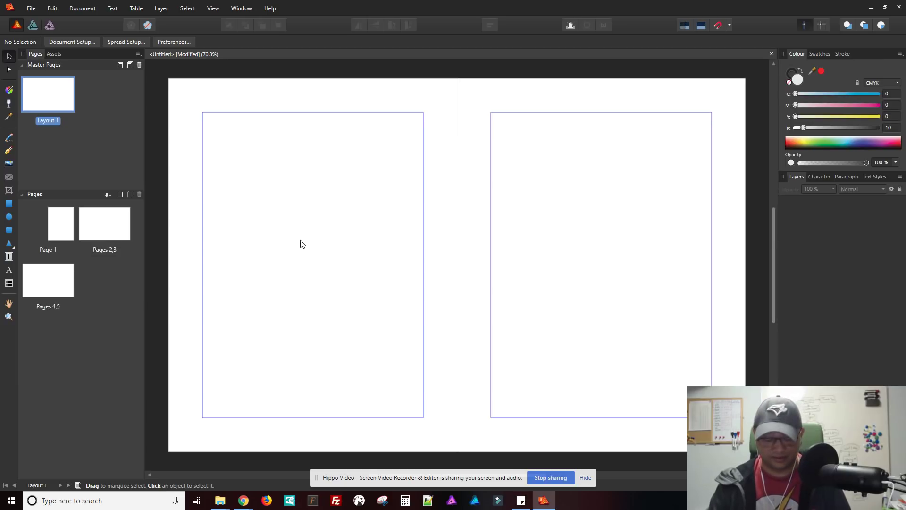
pyautogui.hotkey('ctrl', 'v')
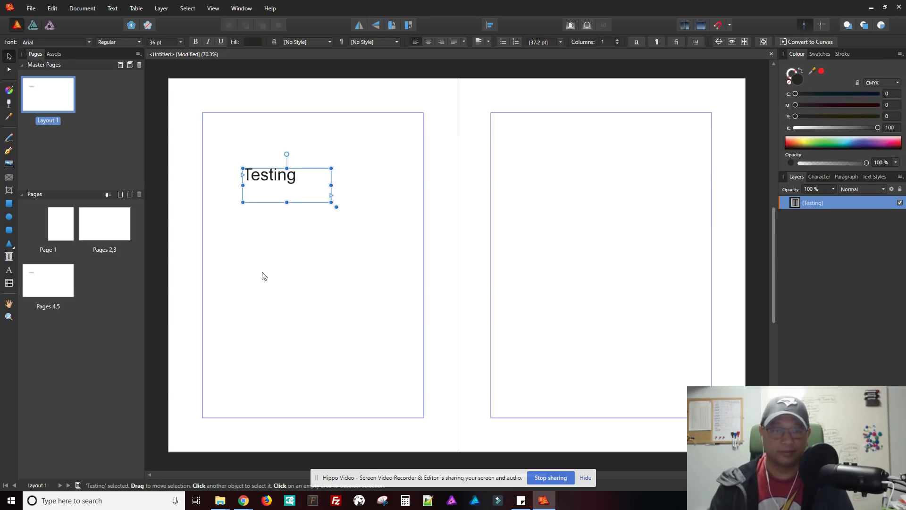
pyautogui.click(264, 276)
# Compare spreads 2,3 and 4,5, and check which commands are available for the "Testing" text on page 4
pyautogui.click(106, 222)
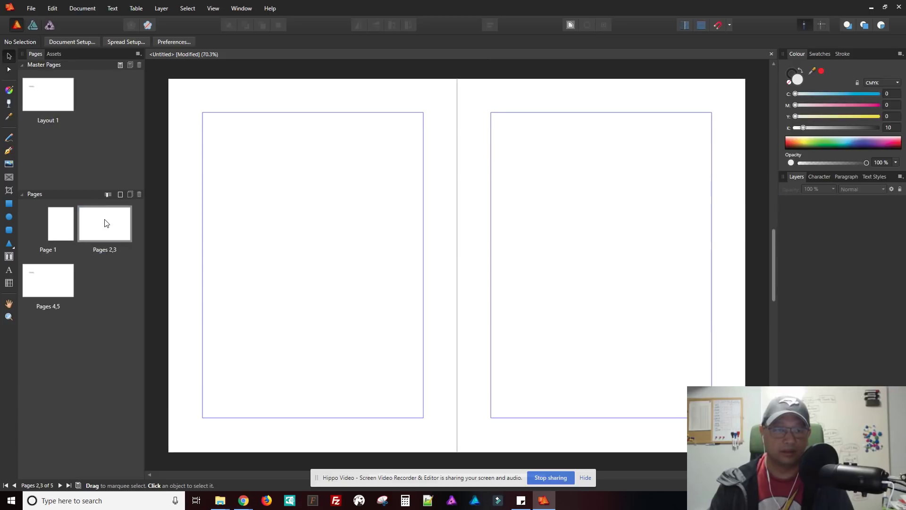
pyautogui.click(52, 279)
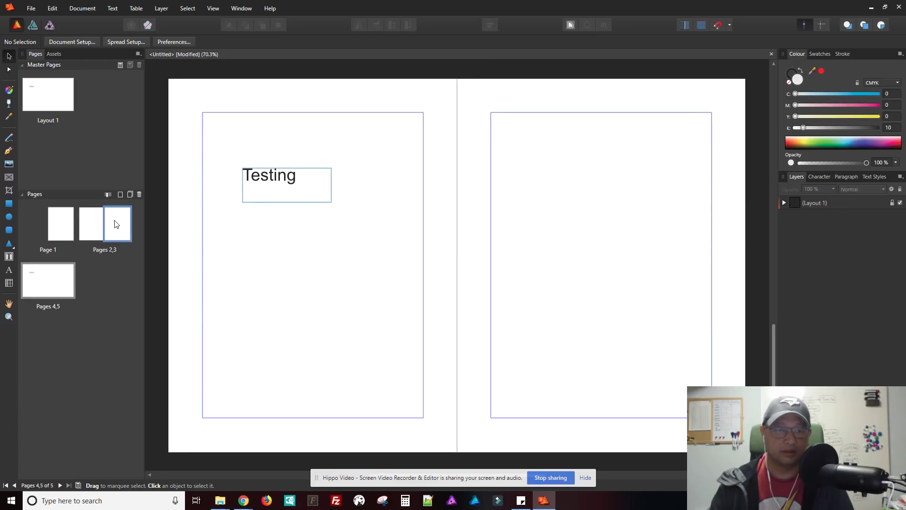
pyautogui.click(57, 277)
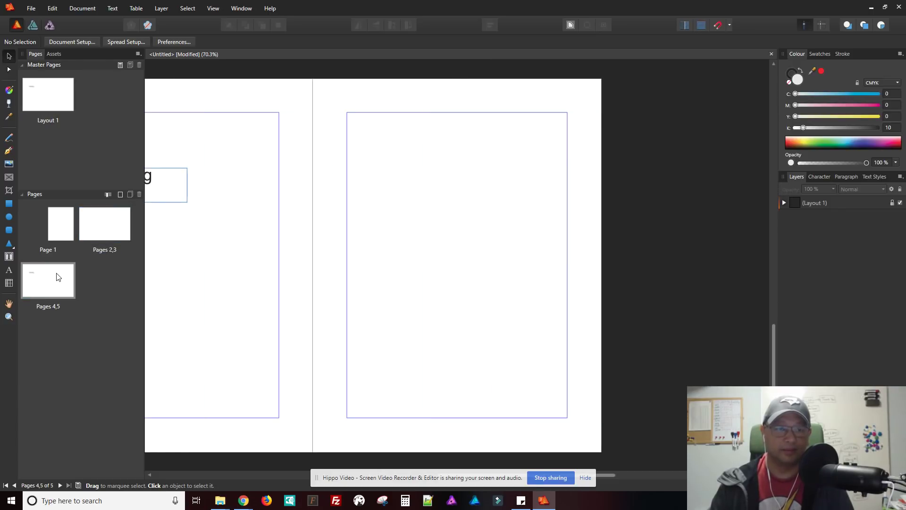
pyautogui.click(38, 285)
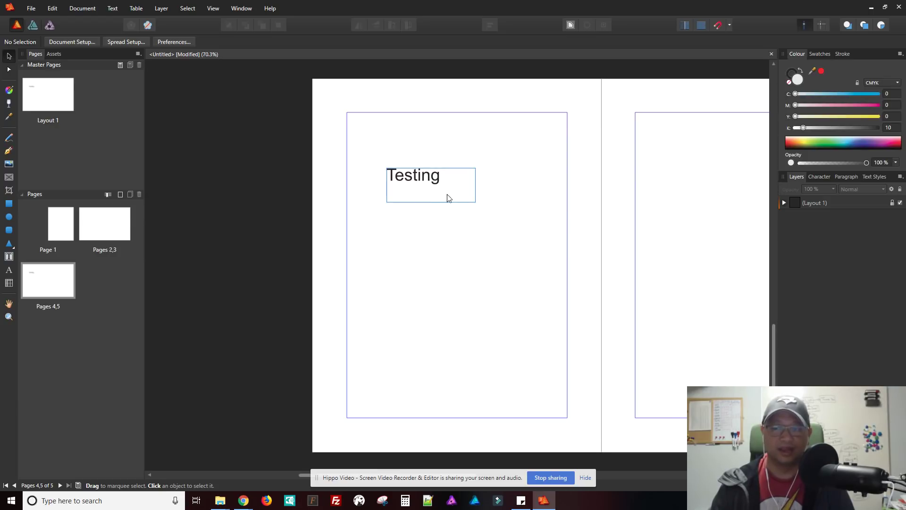
pyautogui.click(103, 229)
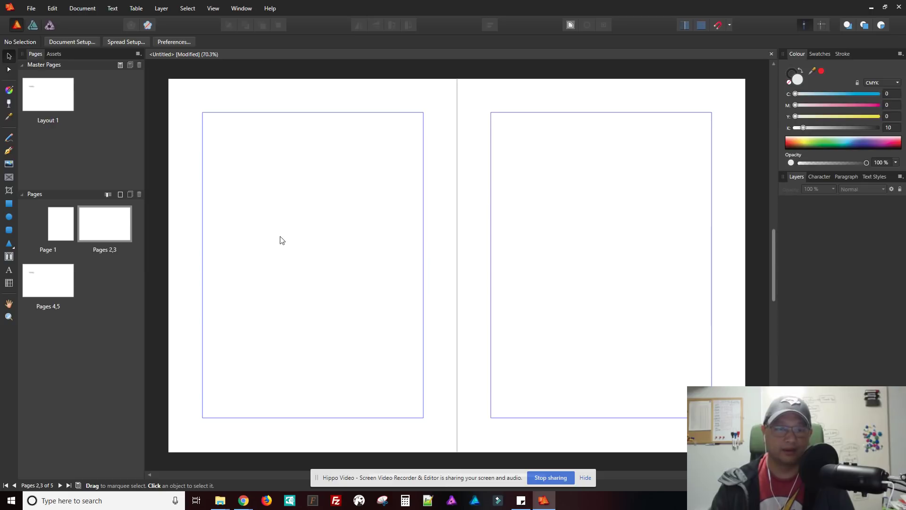
pyautogui.click(37, 283)
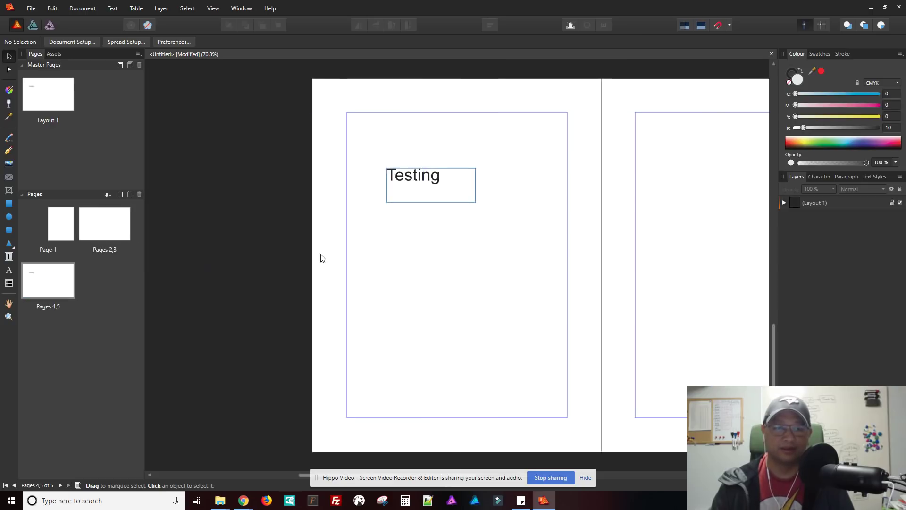
pyautogui.rightClick(405, 196)
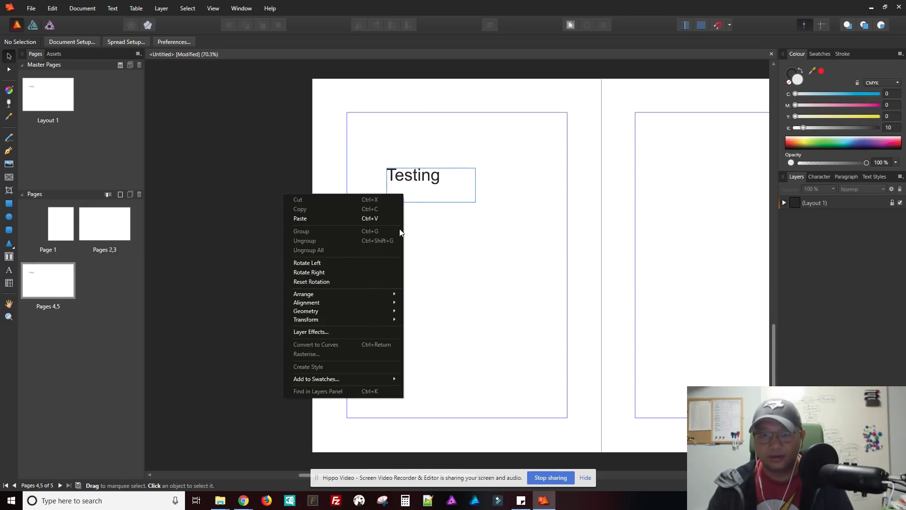
pyautogui.rightClick(415, 182)
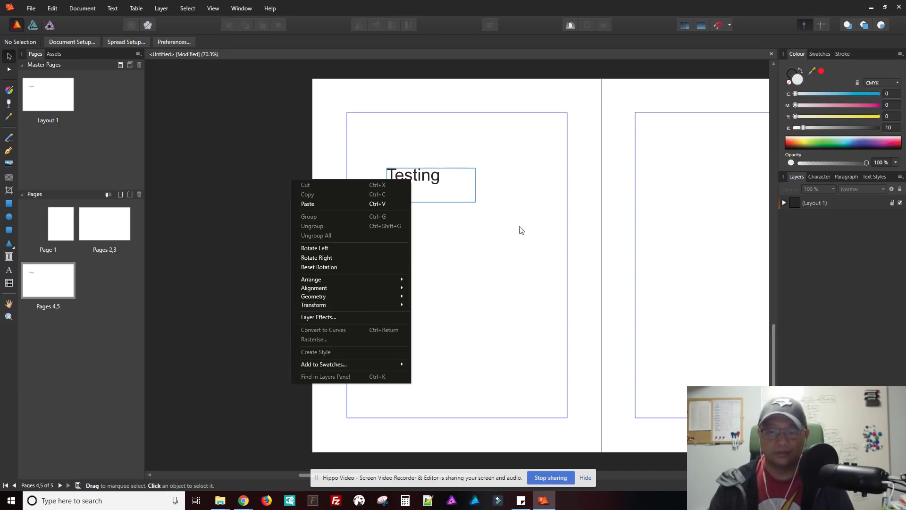
pyautogui.click(506, 325)
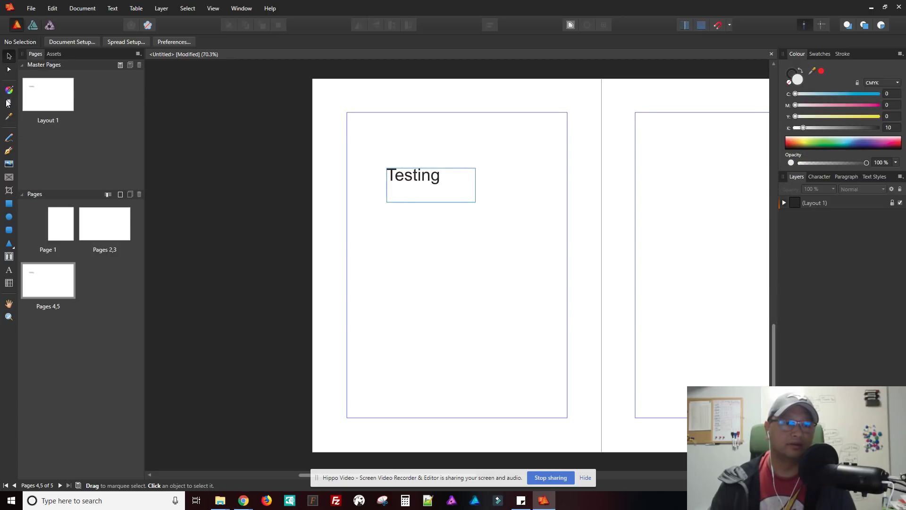
# Draw a rectangular picture frame below the "Testing" text on page 4
pyautogui.click(8, 177)
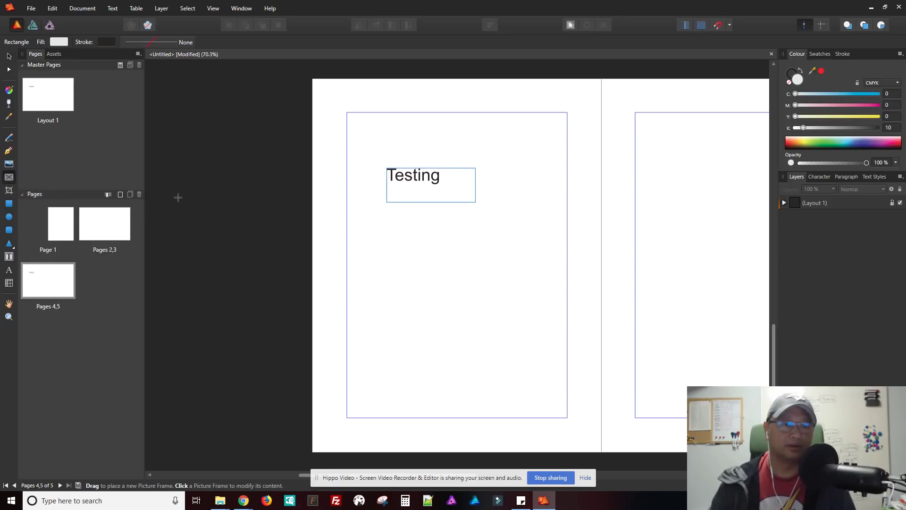
pyautogui.moveTo(387, 232); pyautogui.dragTo(509, 298)
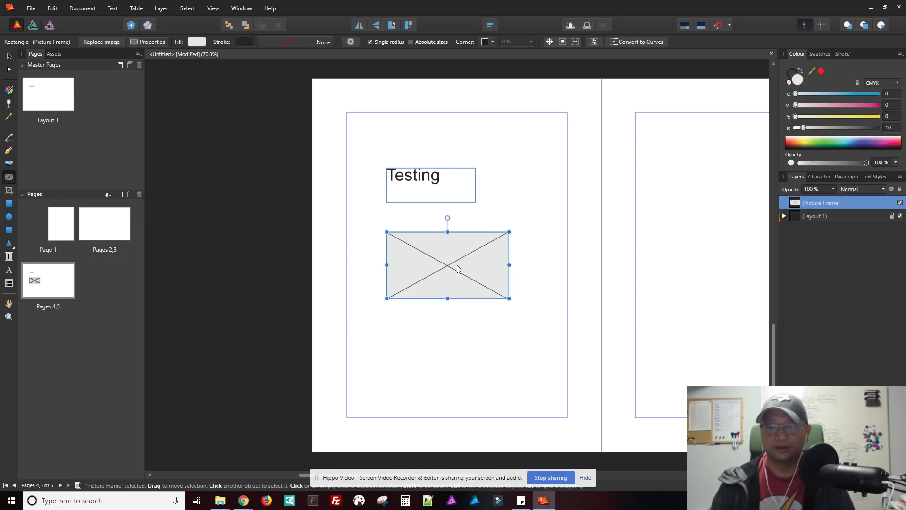
pyautogui.press('v')
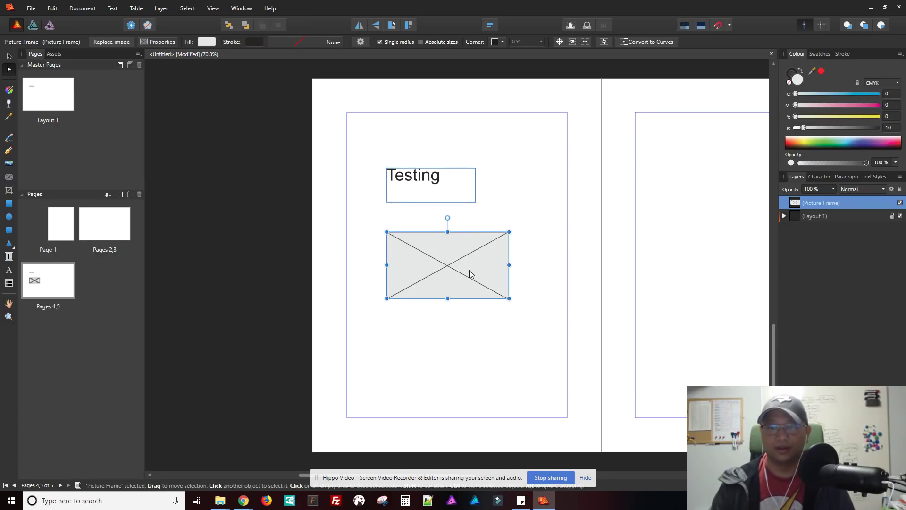
# Show the document grid on the pages
pyautogui.click(240, 8)
pyautogui.click(211, 8)
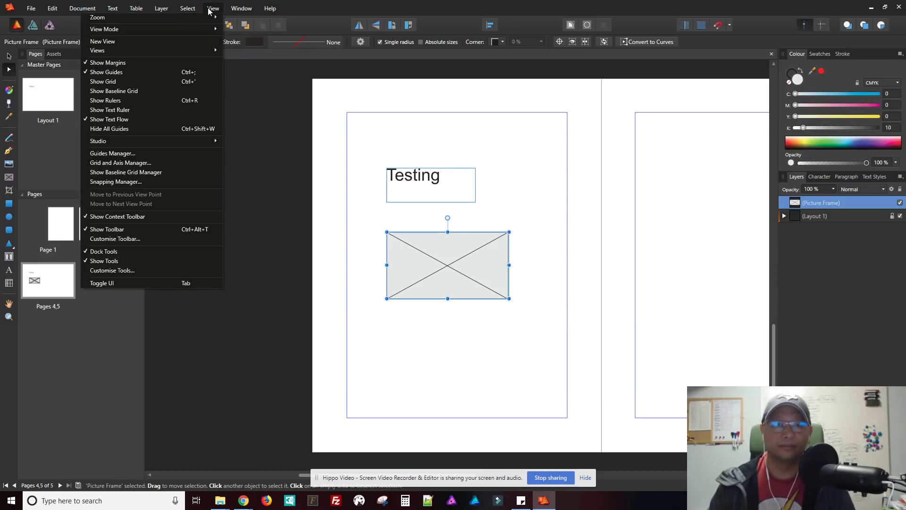
pyautogui.moveTo(169, 10)
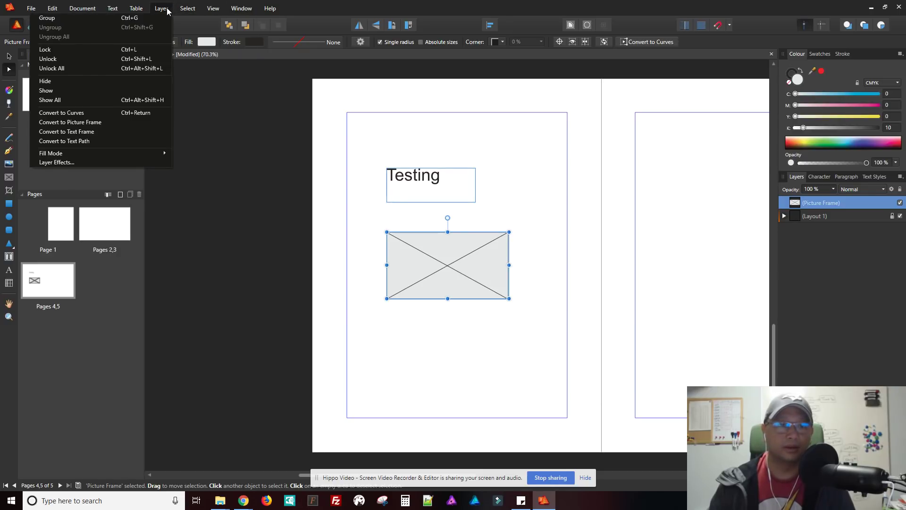
pyautogui.moveTo(213, 9)
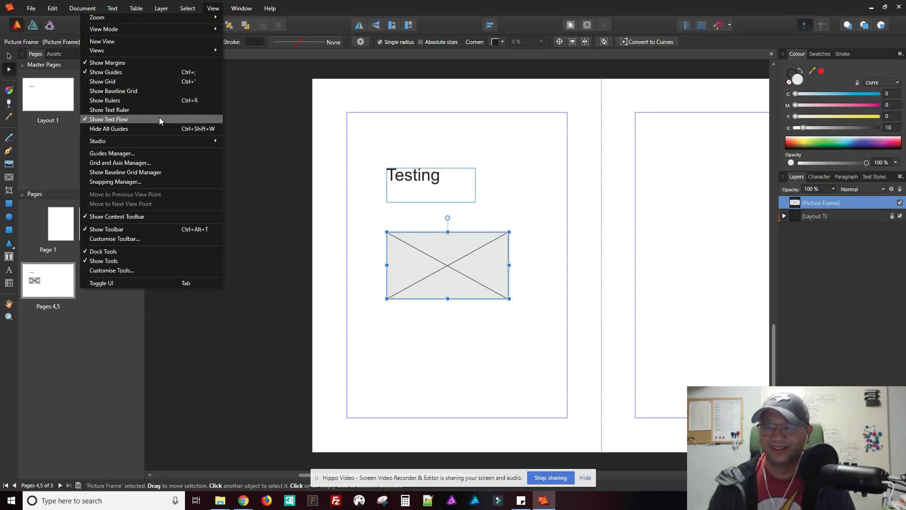
pyautogui.click(154, 82)
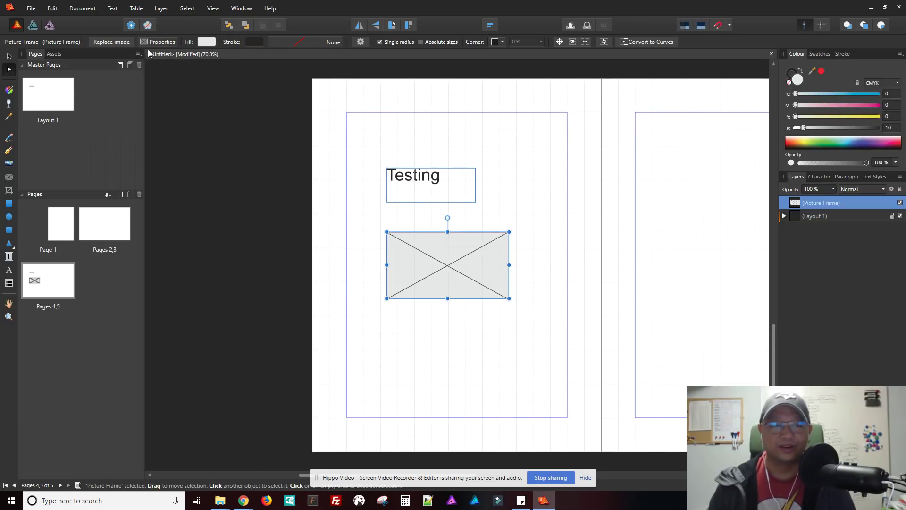
# Enable snapping and turn on snapping to grid, baseline grid, shape key points and object geometry
pyautogui.click(161, 9)
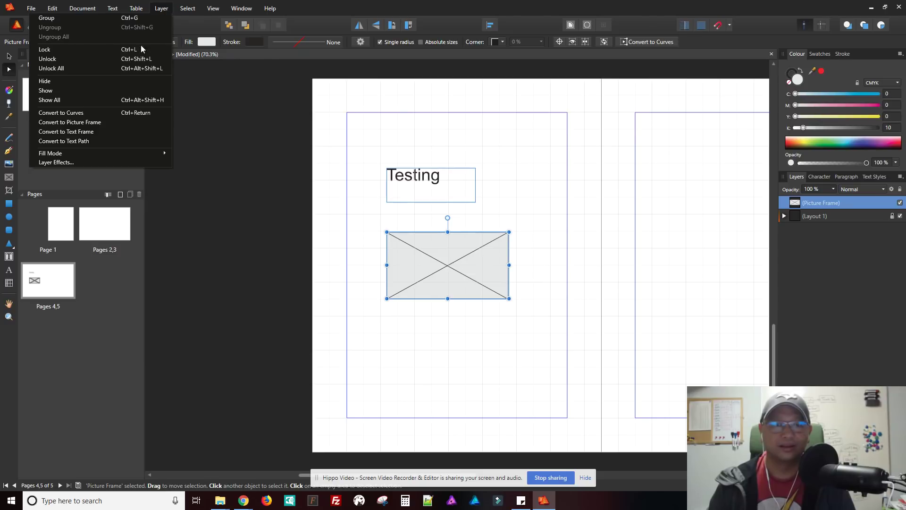
pyautogui.moveTo(213, 8)
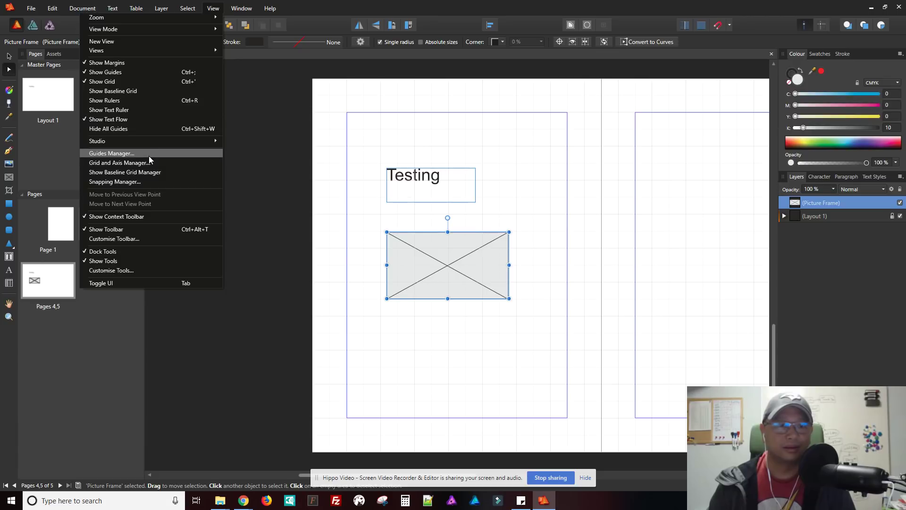
pyautogui.click(145, 182)
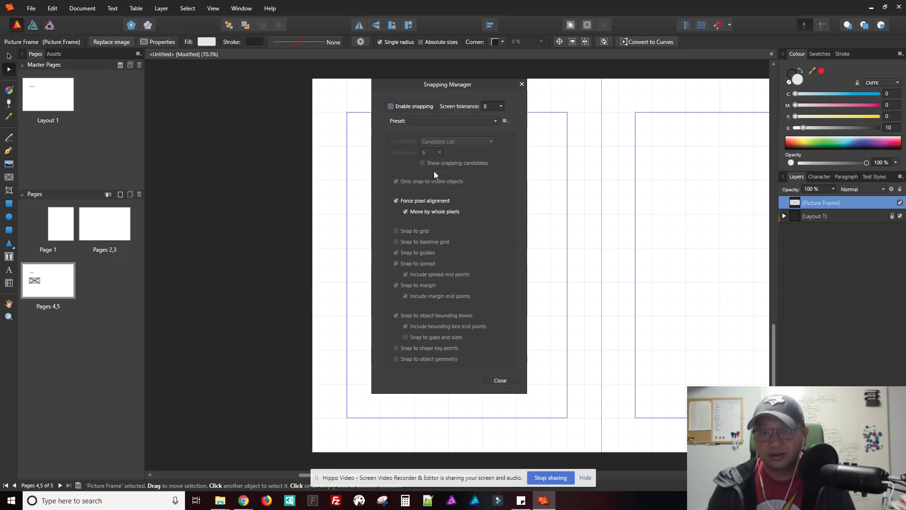
pyautogui.click(405, 108)
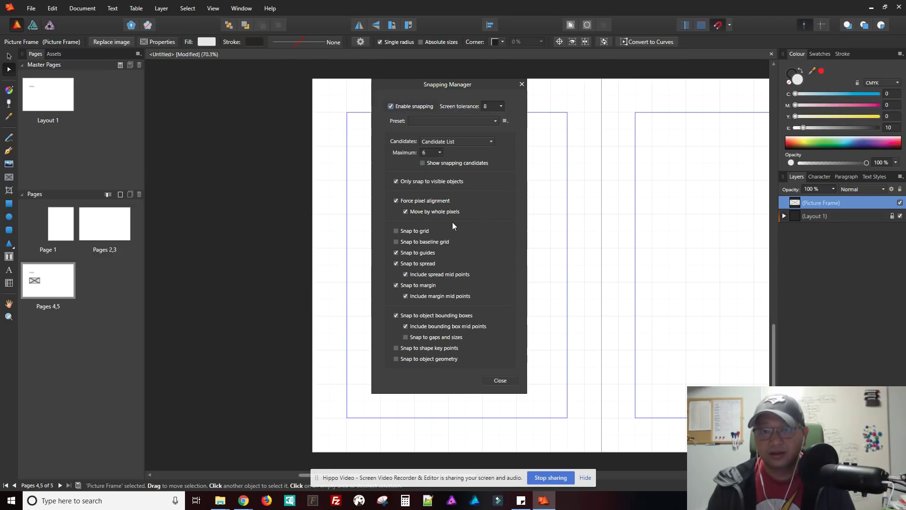
pyautogui.click(415, 230)
pyautogui.click(418, 241)
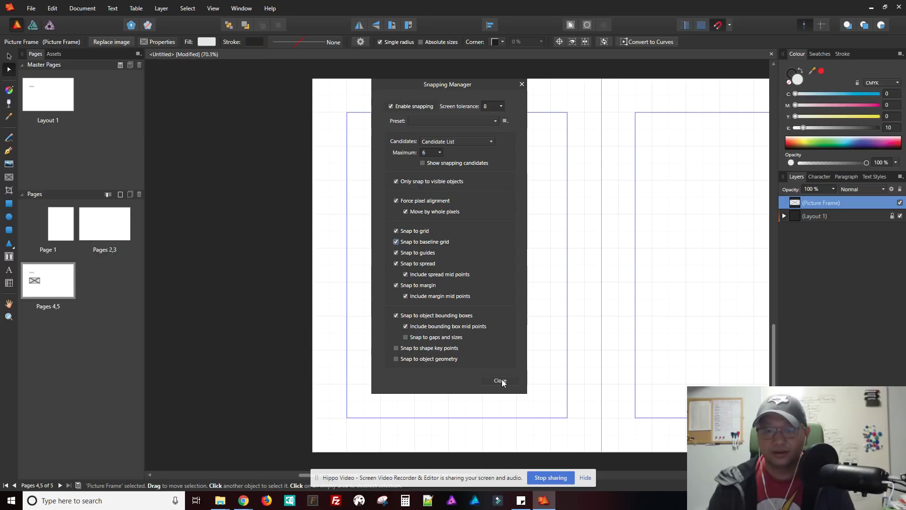
pyautogui.click(440, 347)
pyautogui.click(442, 359)
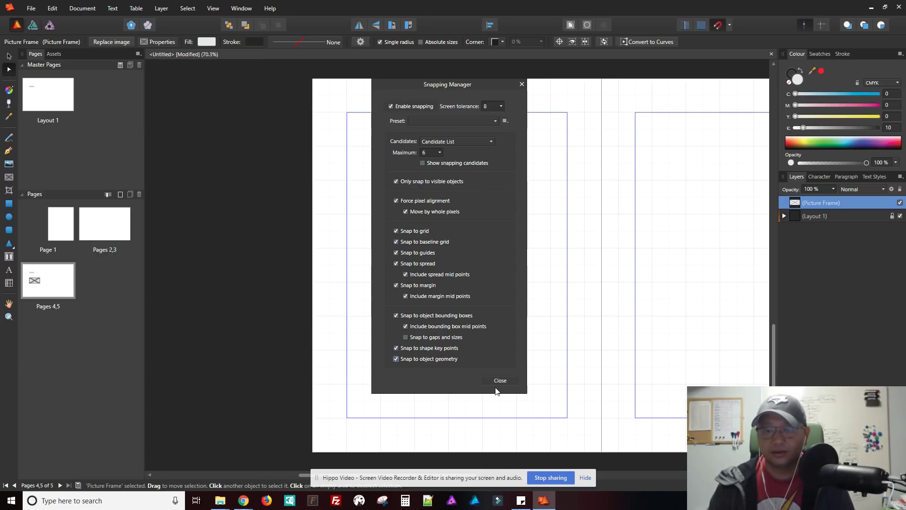
pyautogui.click(500, 381)
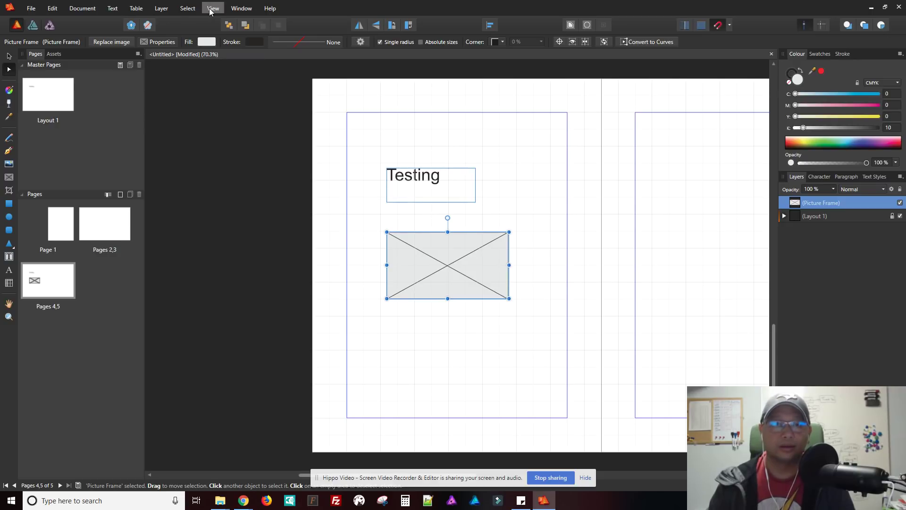
# Move the picture frame on page 4 slightly to the right below the "Testing" text, using snapping, and try moving that text too
pyautogui.click(212, 8)
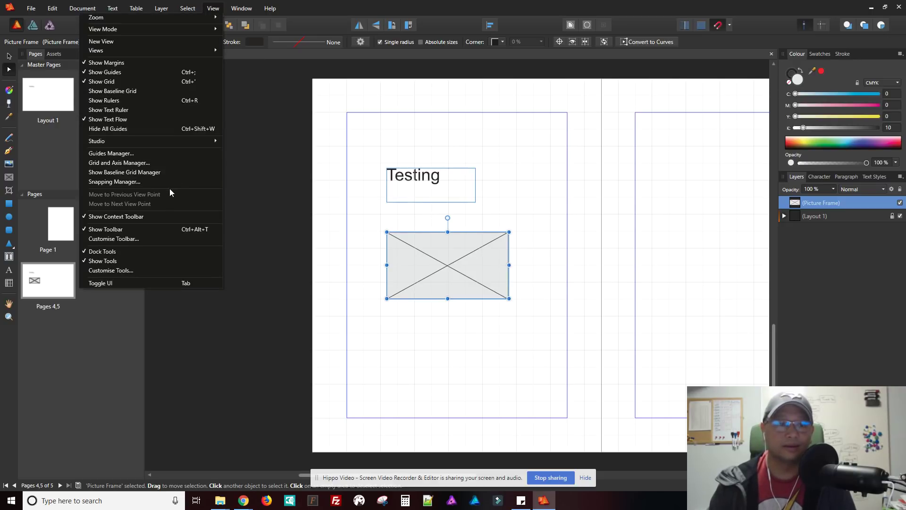
pyautogui.click(526, 208)
pyautogui.moveTo(461, 260)
pyautogui.mouseDown()
pyautogui.moveTo(429, 233)
pyautogui.moveTo(451, 244)
pyautogui.moveTo(463, 222)
pyautogui.moveTo(468, 244)
pyautogui.mouseUp()
pyautogui.press('Escape')
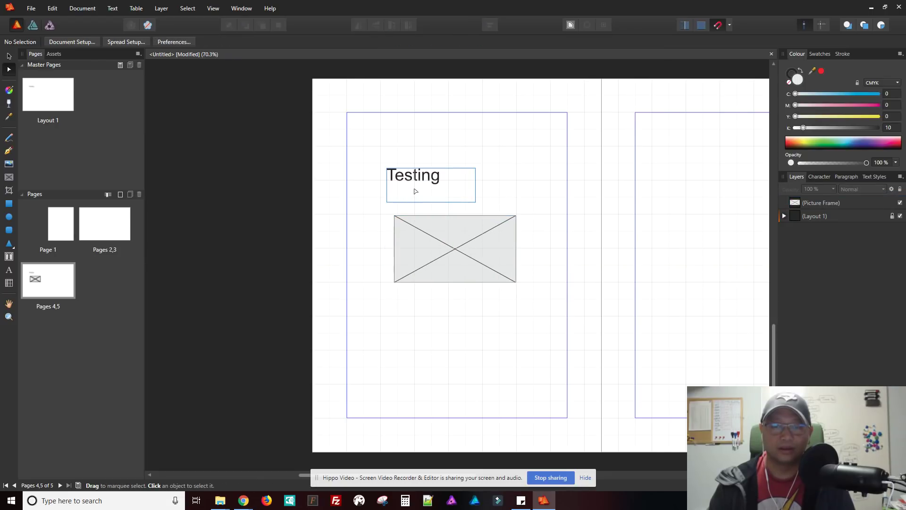
pyautogui.moveTo(411, 178); pyautogui.dragTo(470, 251)
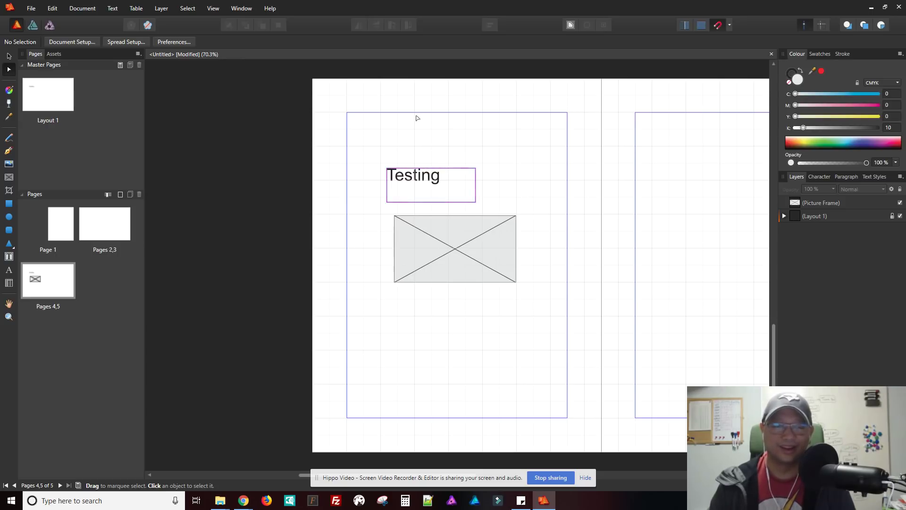
pyautogui.moveTo(445, 259)
pyautogui.mouseDown()
pyautogui.moveTo(473, 300)
pyautogui.moveTo(457, 266)
pyautogui.mouseUp()
# Draw a small rectangle and a wide ellipse side by side below the picture frame on page 4, and deselect them
pyautogui.click(9, 203)
pyautogui.moveTo(431, 323); pyautogui.dragTo(472, 363)
pyautogui.click(10, 216)
pyautogui.moveTo(537, 316); pyautogui.dragTo(491, 350)
pyautogui.click(510, 384)
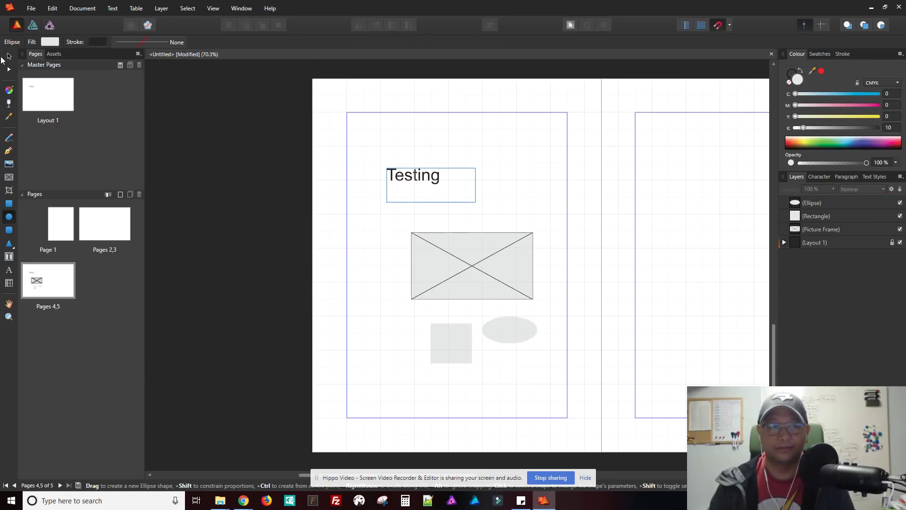
# Snap the ellipse against the picture frame's bottom edge, aligned with its right edge, and deselect it
pyautogui.click(6, 57)
pyautogui.moveTo(502, 328)
pyautogui.mouseDown()
pyautogui.moveTo(494, 337)
pyautogui.moveTo(496, 311)
pyautogui.mouseUp()
pyautogui.click(527, 373)
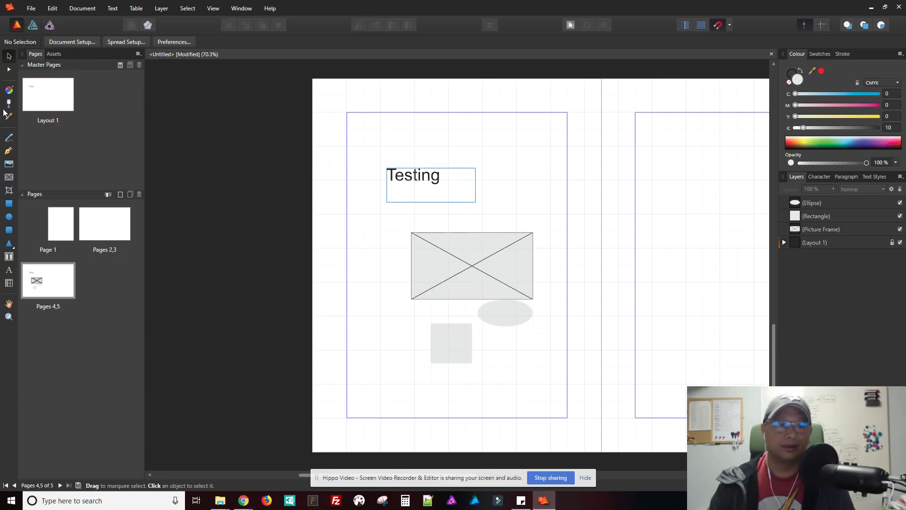
# Review the Spread Setup dimensions without changing them, and view the character and paragraph formatting options
pyautogui.click(122, 43)
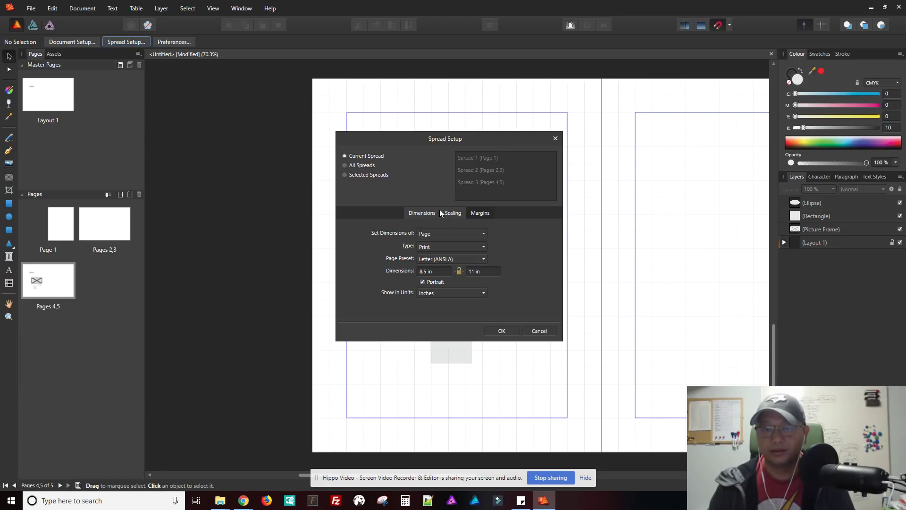
pyautogui.click(538, 330)
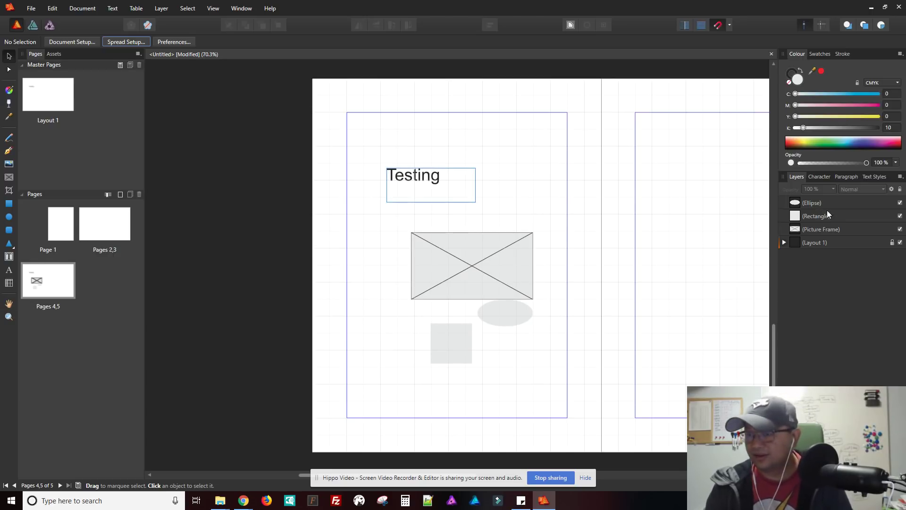
pyautogui.click(820, 177)
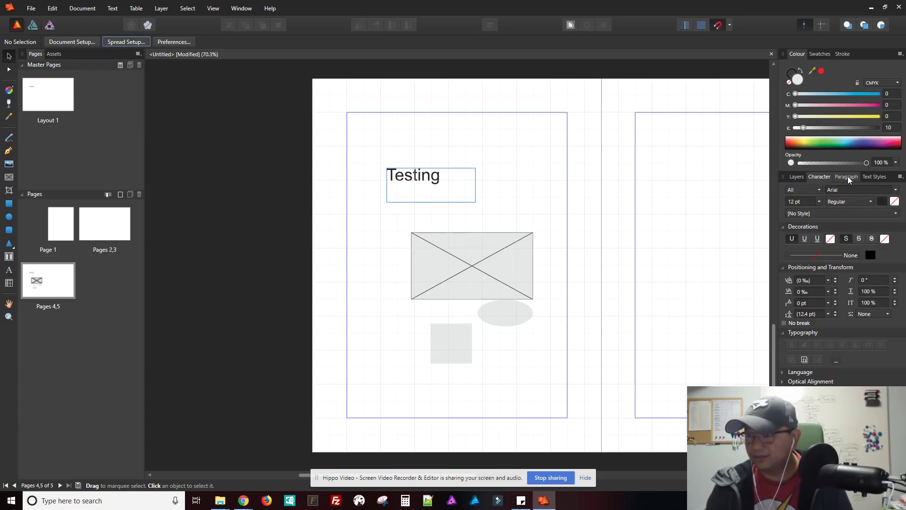
pyautogui.click(848, 177)
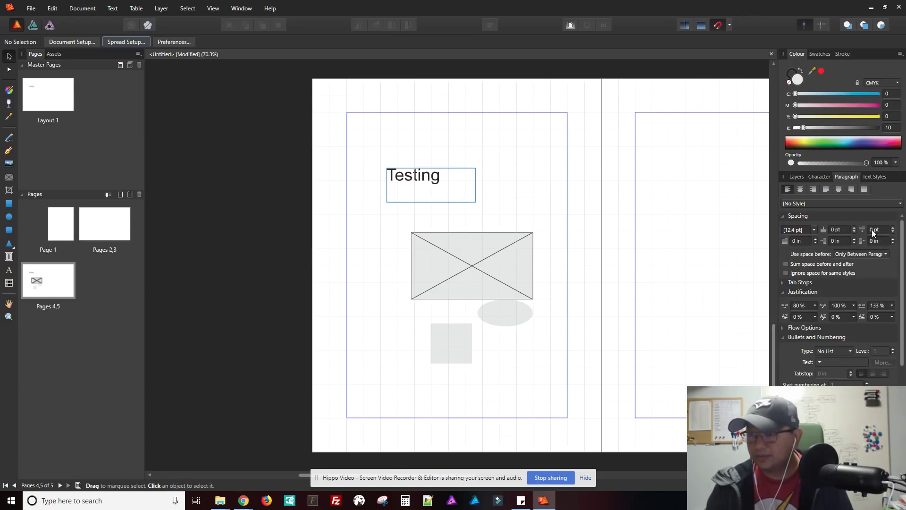
# Look through the available paragraph styles, from Body and Box to Table Body, without applying one
pyautogui.click(885, 204)
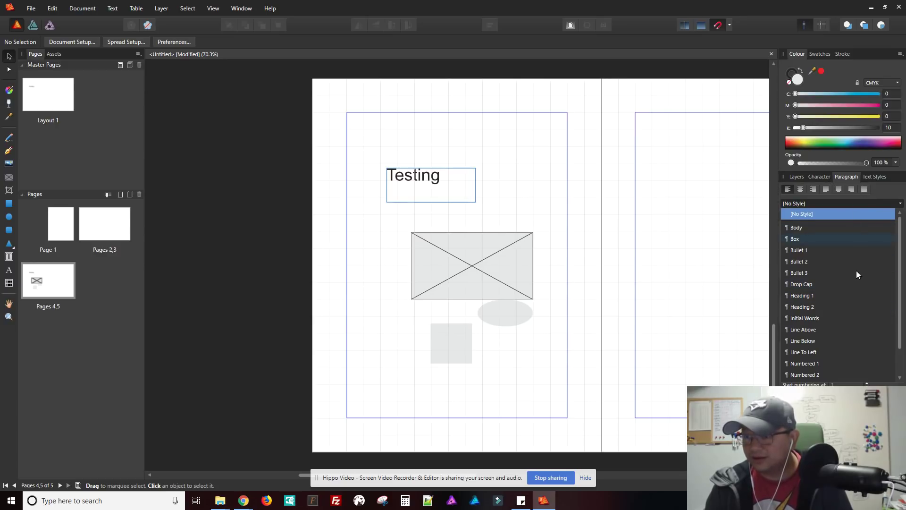
pyautogui.scroll(-1, 854, 327)
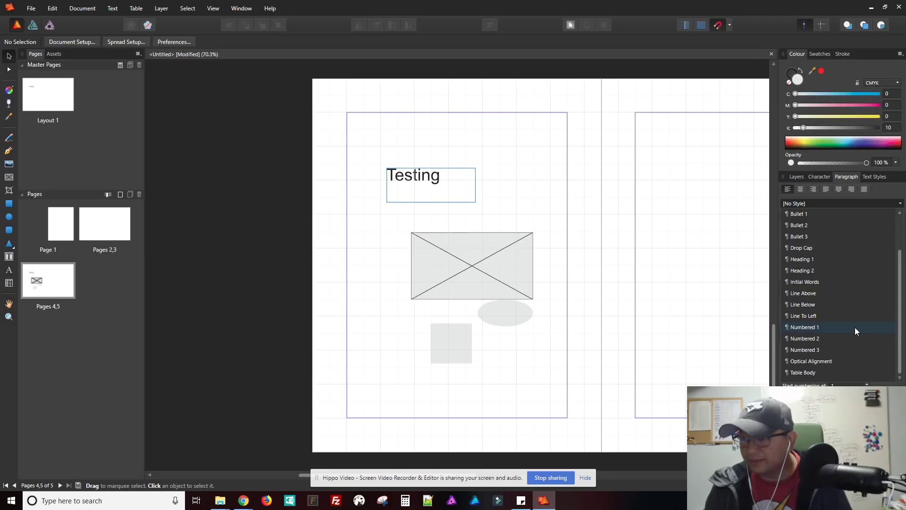
pyautogui.scroll(1, 854, 327)
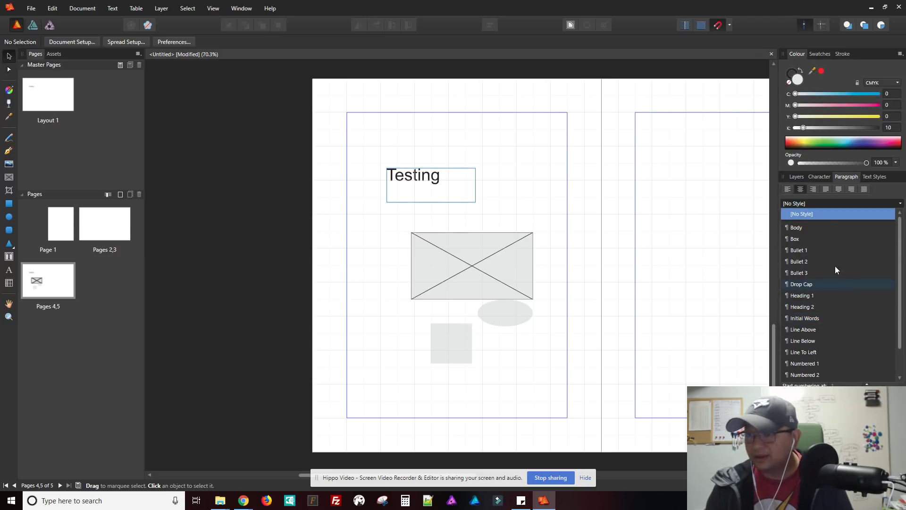
pyautogui.click(819, 178)
pyautogui.click(823, 206)
pyautogui.scroll(-1, 848, 307)
pyautogui.scroll(1, 845, 309)
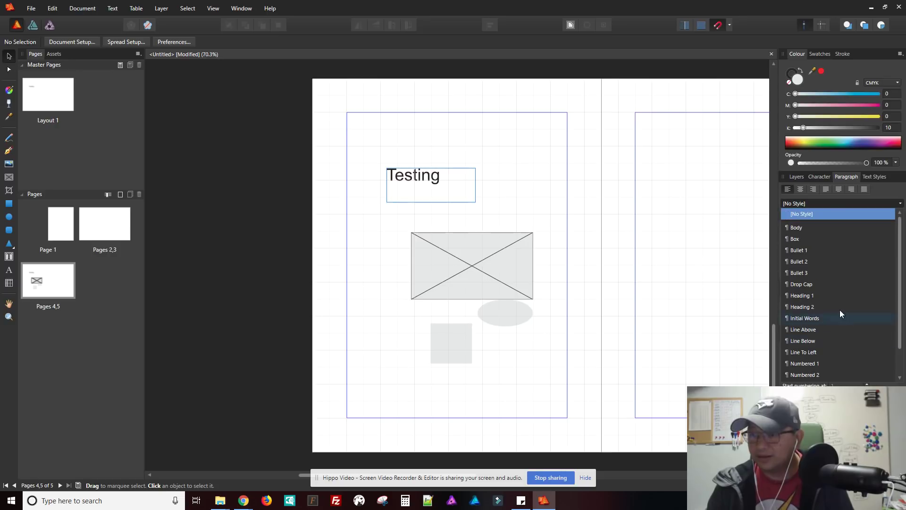
pyautogui.click(890, 195)
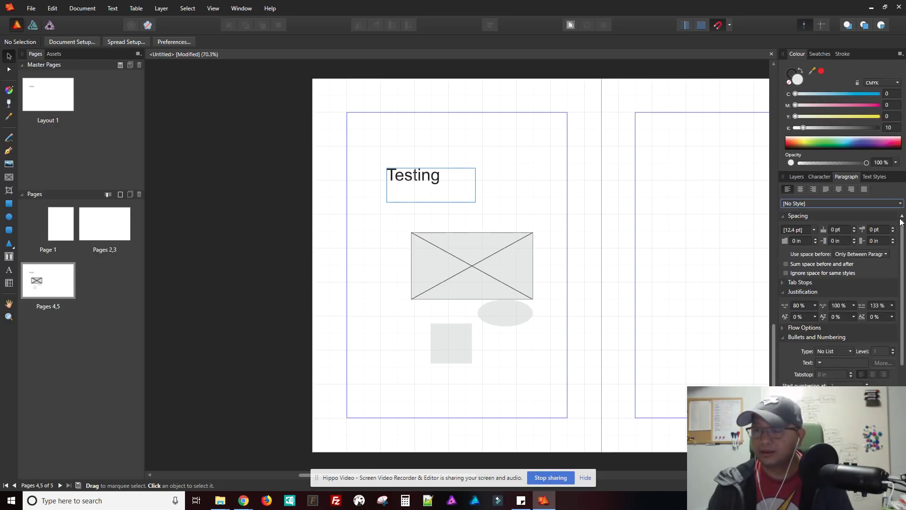
# Look over the document's text commands, such as styles, insert, table of contents and spelling, without choosing any
pyautogui.click(107, 8)
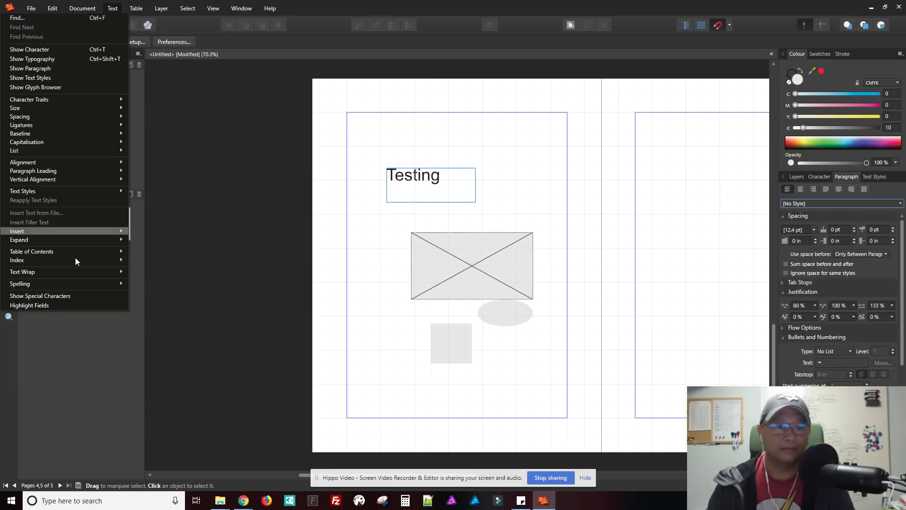
pyautogui.moveTo(58, 284)
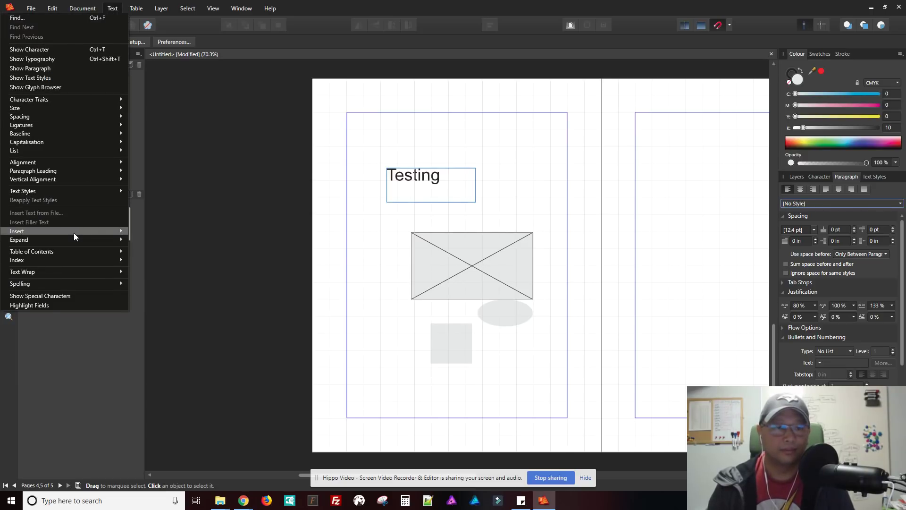
pyautogui.moveTo(73, 233)
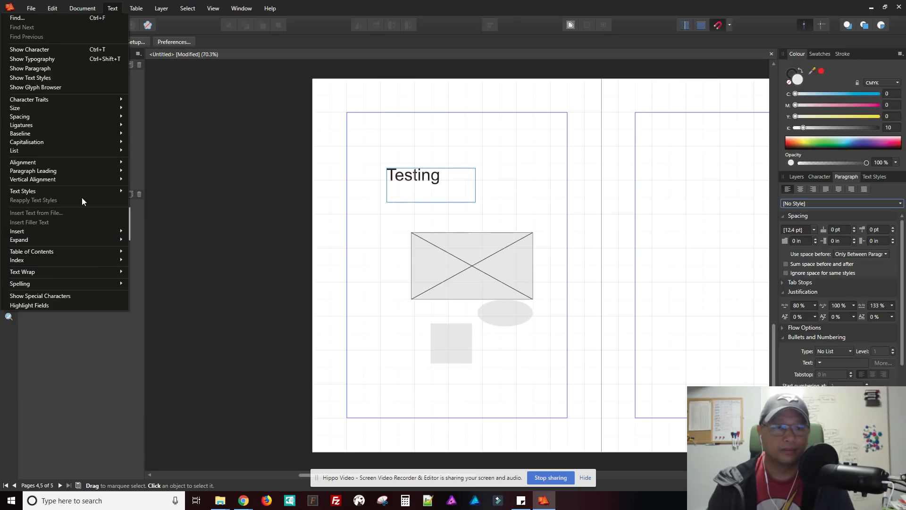
pyautogui.moveTo(96, 146)
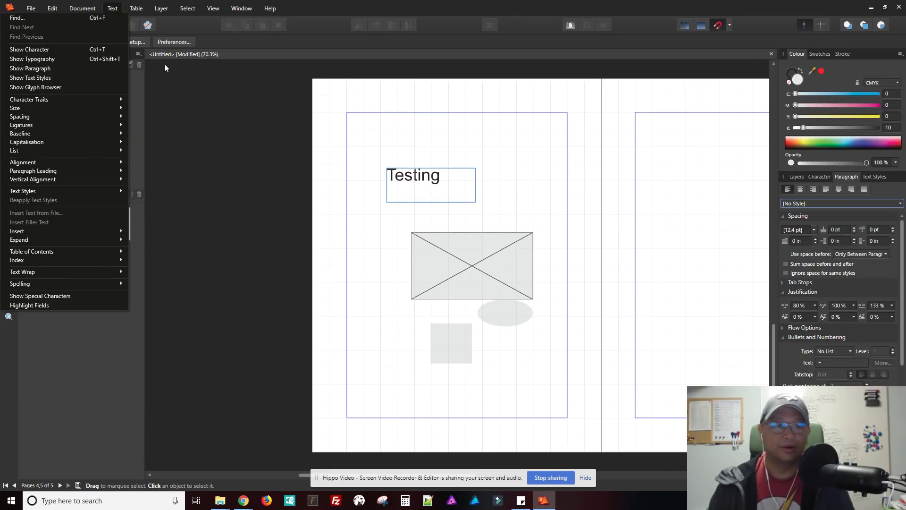
pyautogui.click(577, 107)
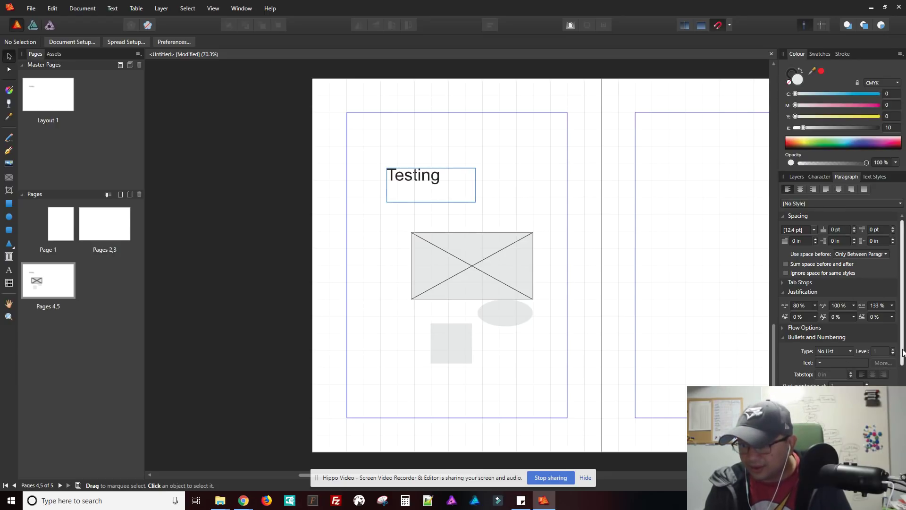
# Review the paragraph styles again along with the spacing, justification, and bullets and numbering options
pyautogui.scroll(-3, 894, 366)
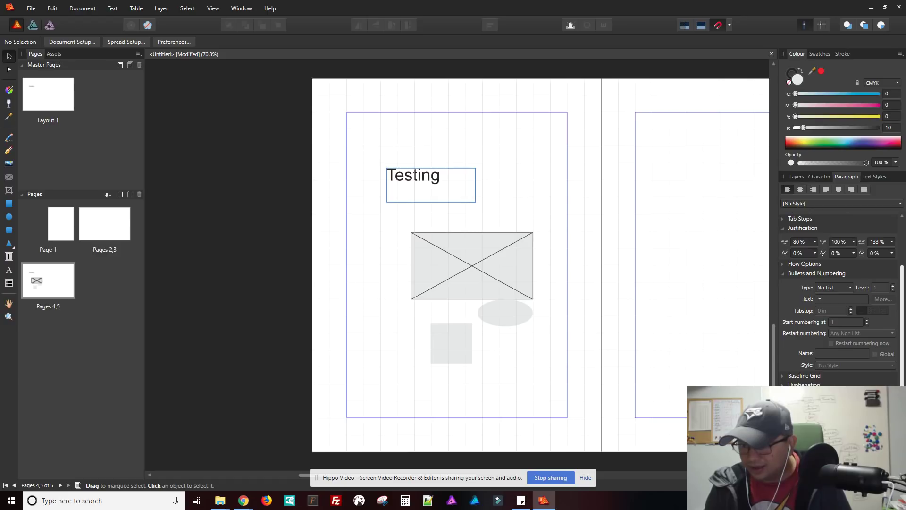
pyautogui.scroll(3, 838, 302)
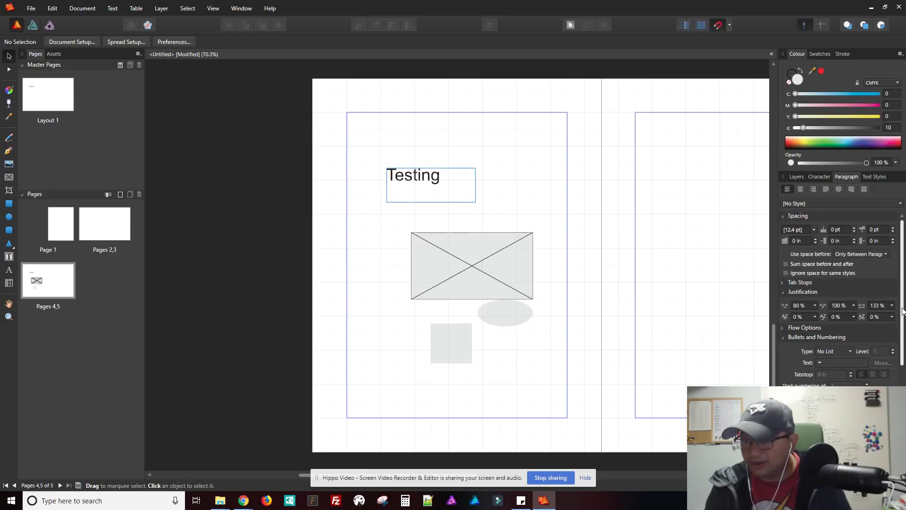
pyautogui.click(892, 206)
pyautogui.scroll(-2, 870, 297)
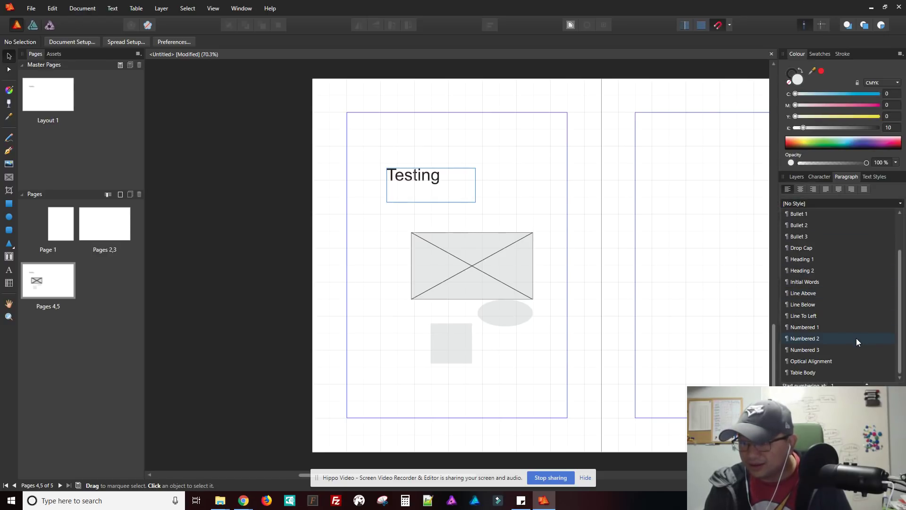
pyautogui.scroll(2, 856, 338)
pyautogui.click(886, 195)
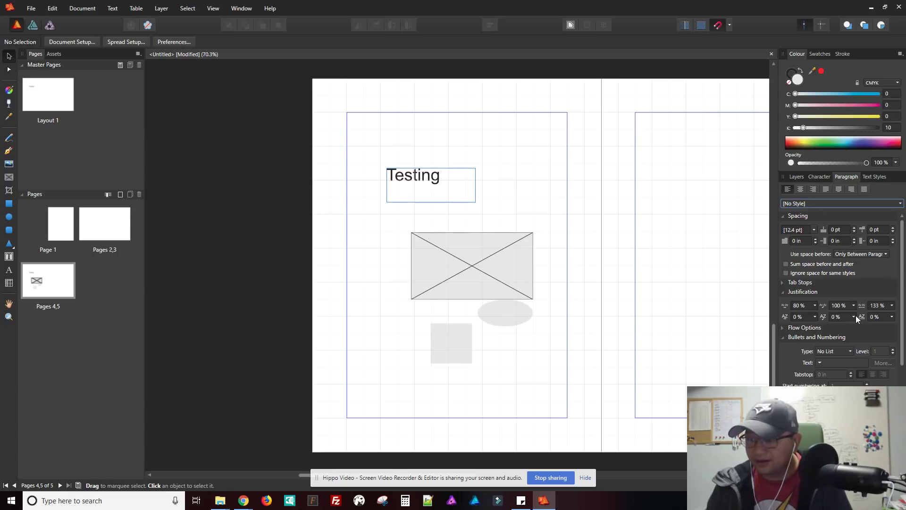
pyautogui.scroll(-3, 856, 316)
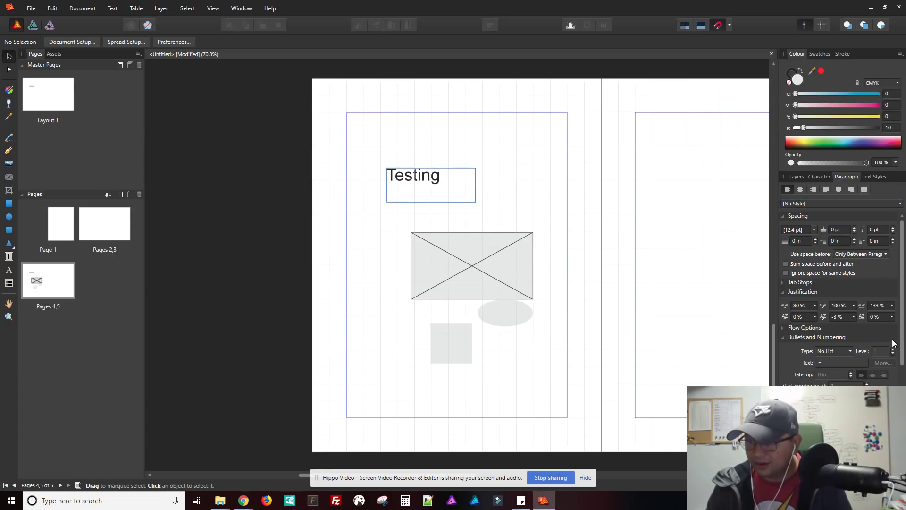
pyautogui.moveTo(902, 333); pyautogui.dragTo(902, 378)
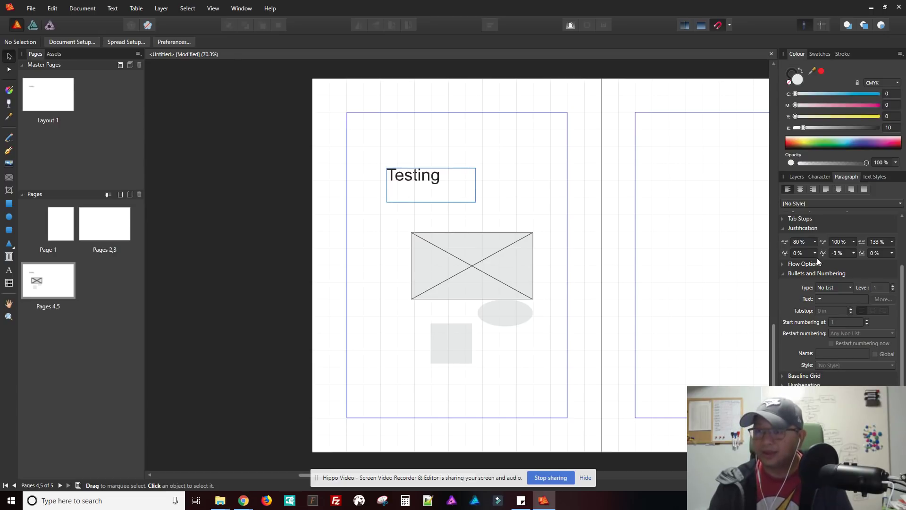
# Enlarge the small rectangle on page 4 with the Node tool by extending its upper-left corner outward, and deselect it
pyautogui.click(456, 268)
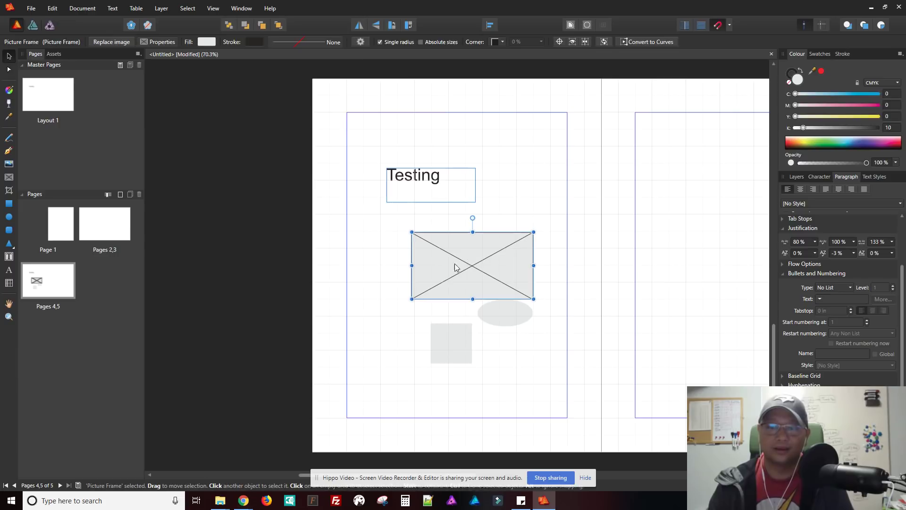
pyautogui.click(445, 338)
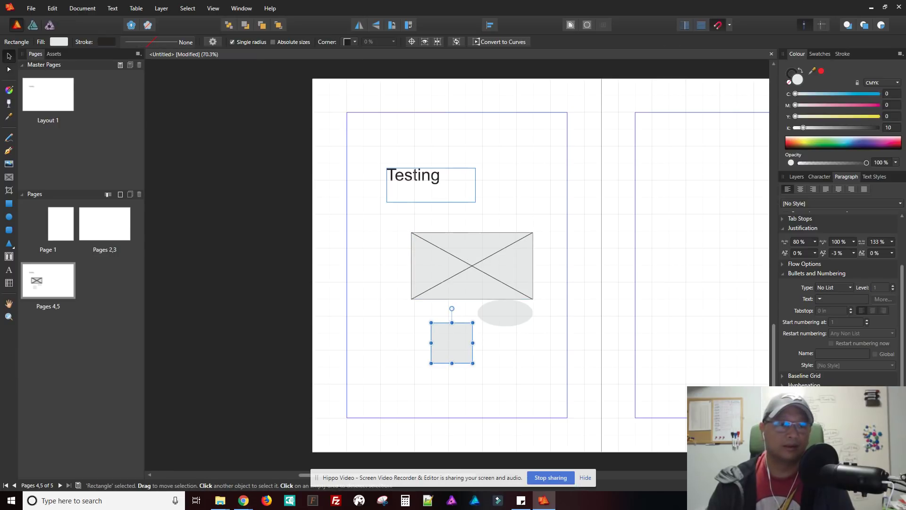
pyautogui.click(9, 70)
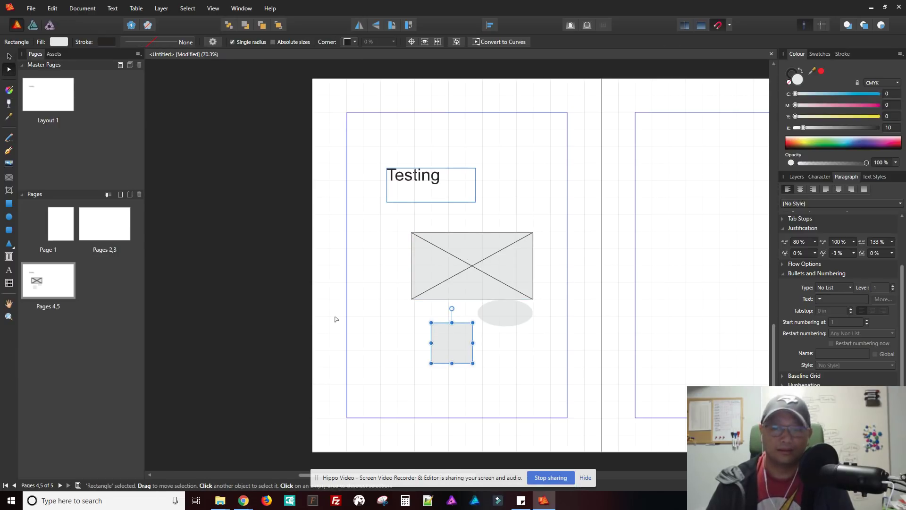
pyautogui.moveTo(430, 322); pyautogui.dragTo(398, 312)
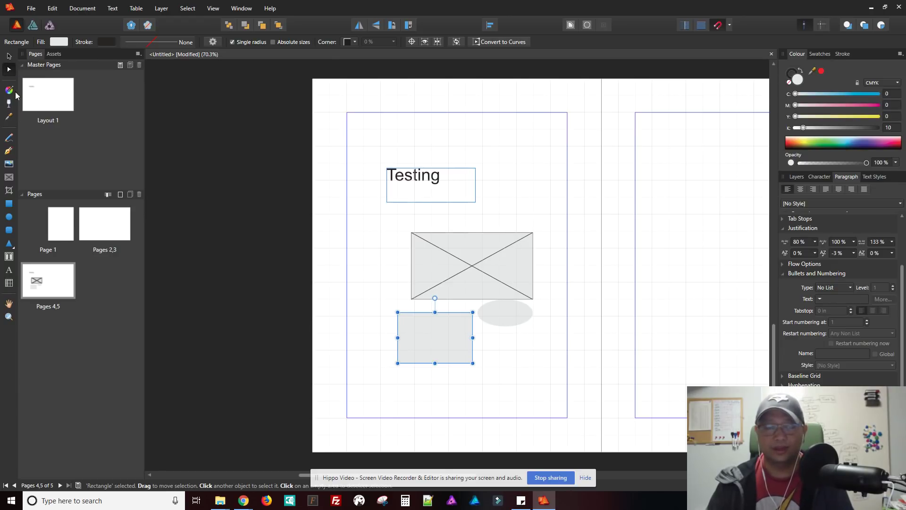
pyautogui.click(9, 57)
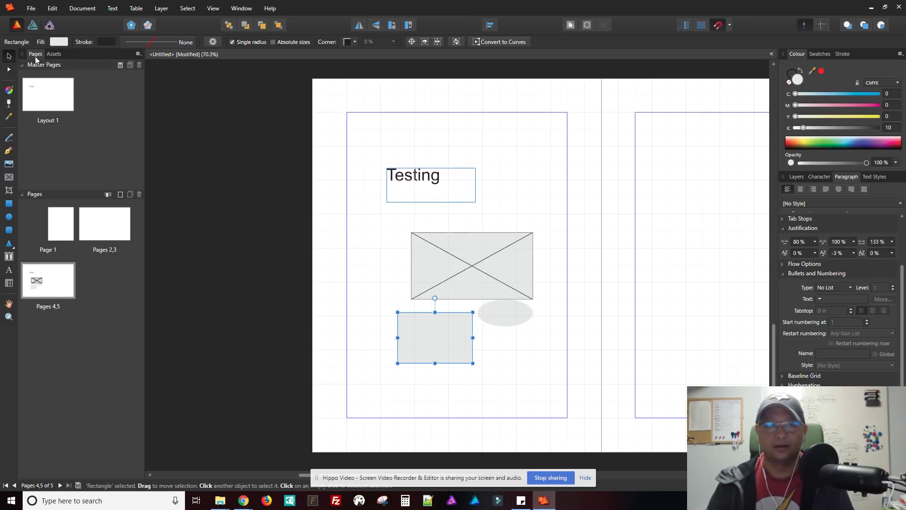
pyautogui.click(530, 167)
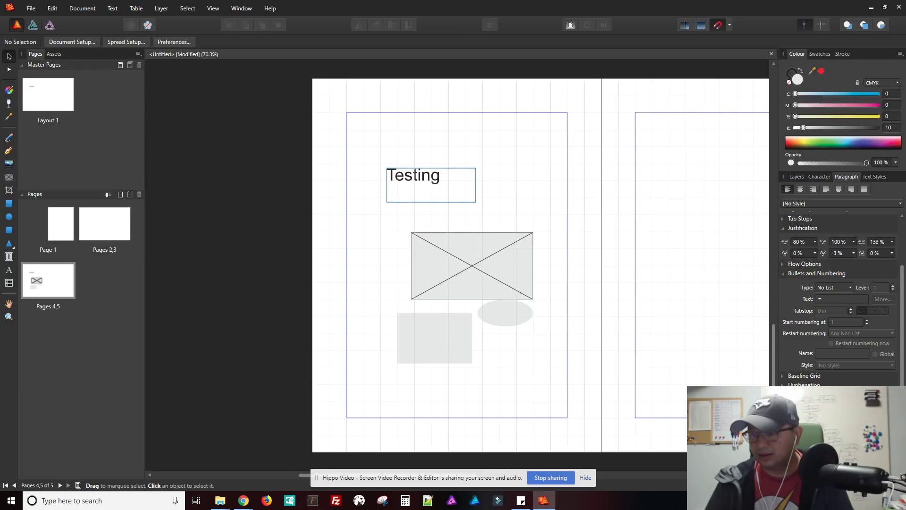
# Expand the Hyphenation and Baseline Grid paragraph settings and review them together with the Drop Caps options
pyautogui.scroll(-1, 831, 330)
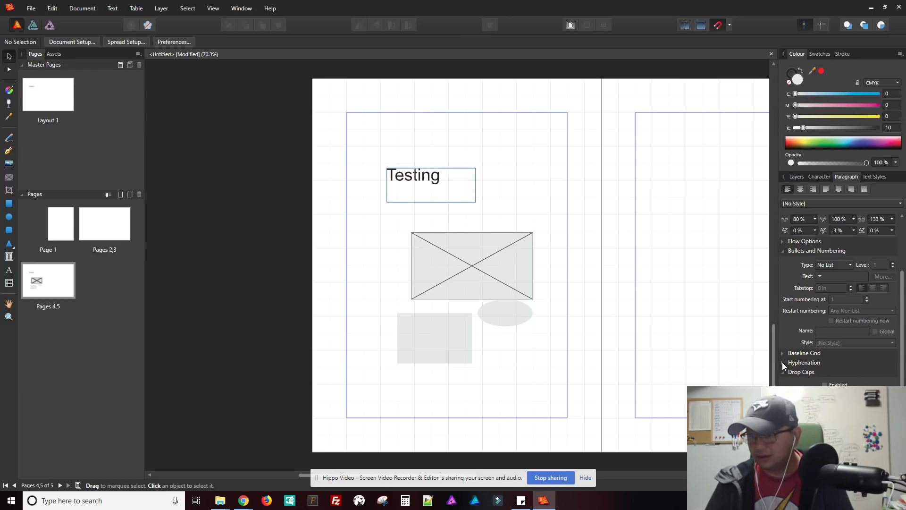
pyautogui.click(804, 362)
pyautogui.scroll(-3, 824, 375)
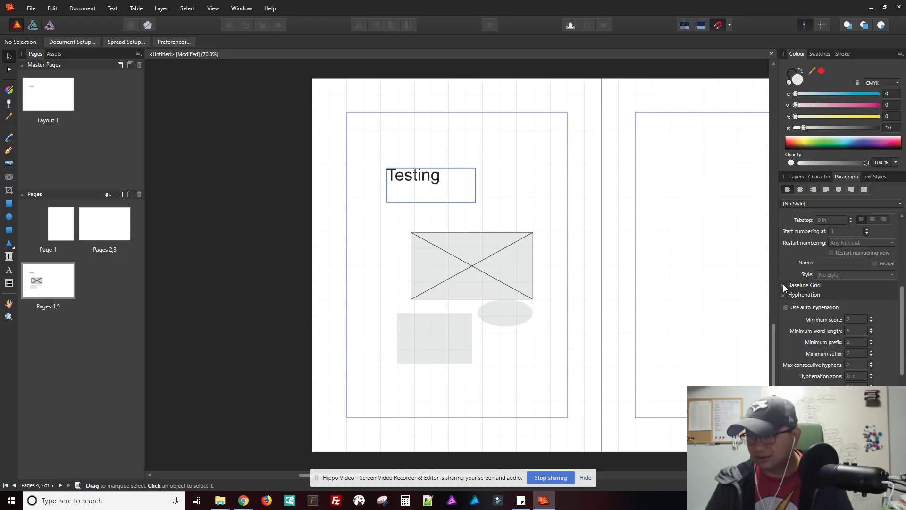
pyautogui.click(783, 286)
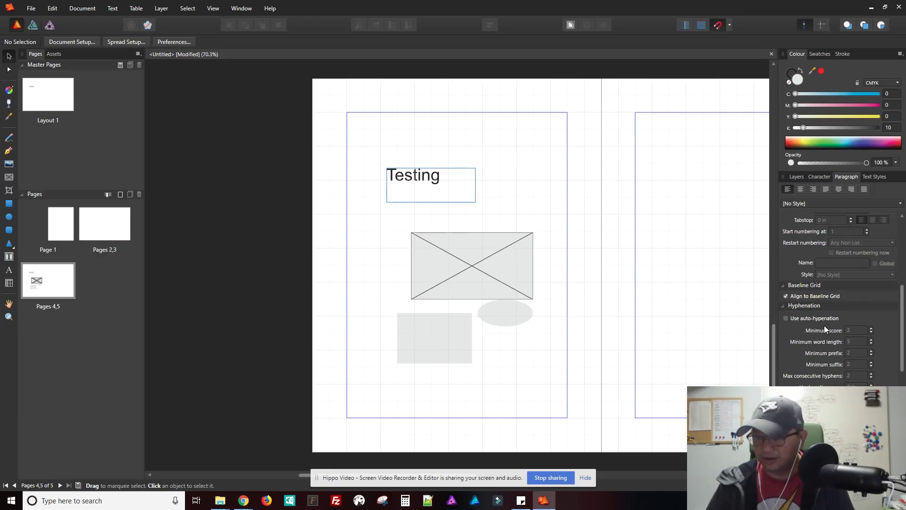
pyautogui.scroll(-1, 824, 325)
pyautogui.scroll(-3, 822, 312)
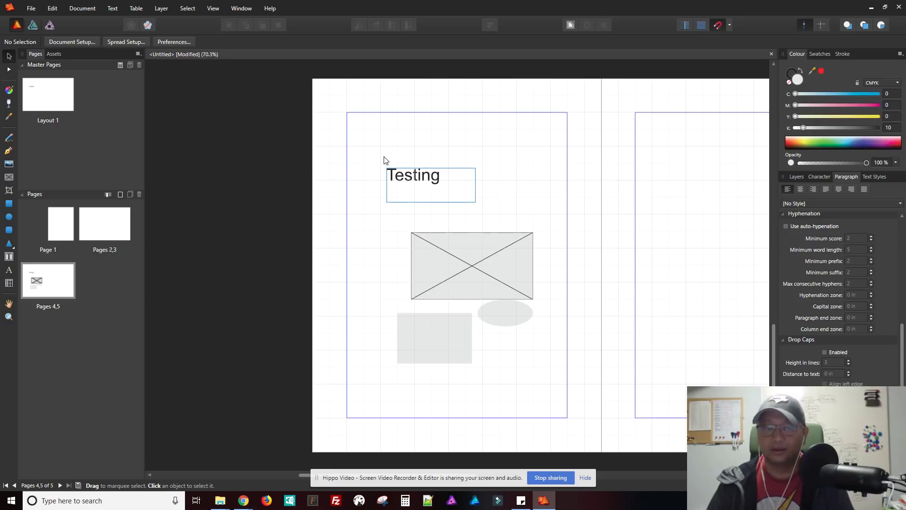
# Draw a text frame above the picture frame in page 4's upper-right area, and overfill it with random text beginning "Asdlfasdfasdlk"
pyautogui.click(8, 256)
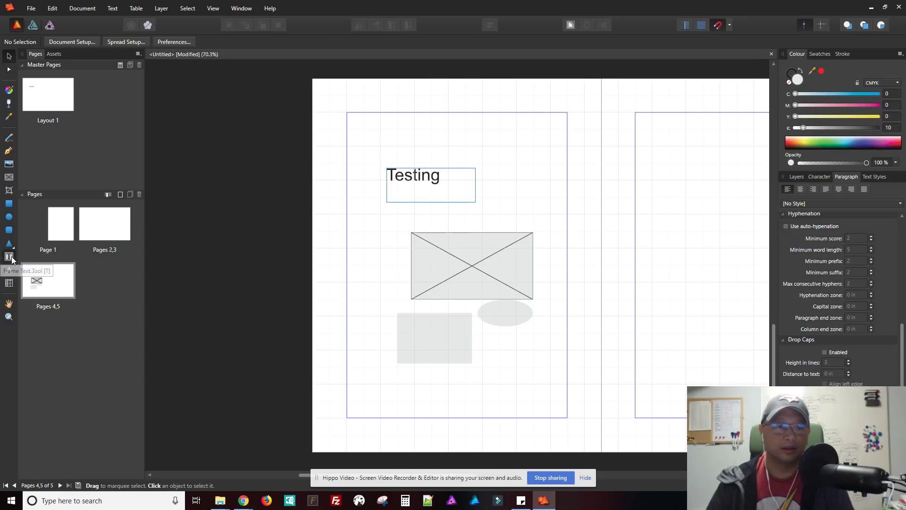
pyautogui.moveTo(465, 118); pyautogui.dragTo(555, 196)
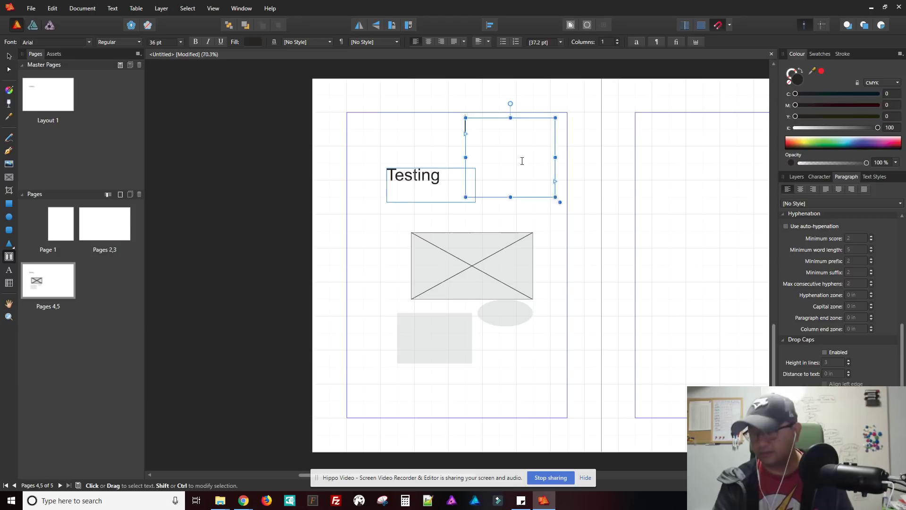
pyautogui.write('asdlfasdfasdlk asd asf')
pyautogui.write('lk;fl')
pyautogui.write(' sadf l')
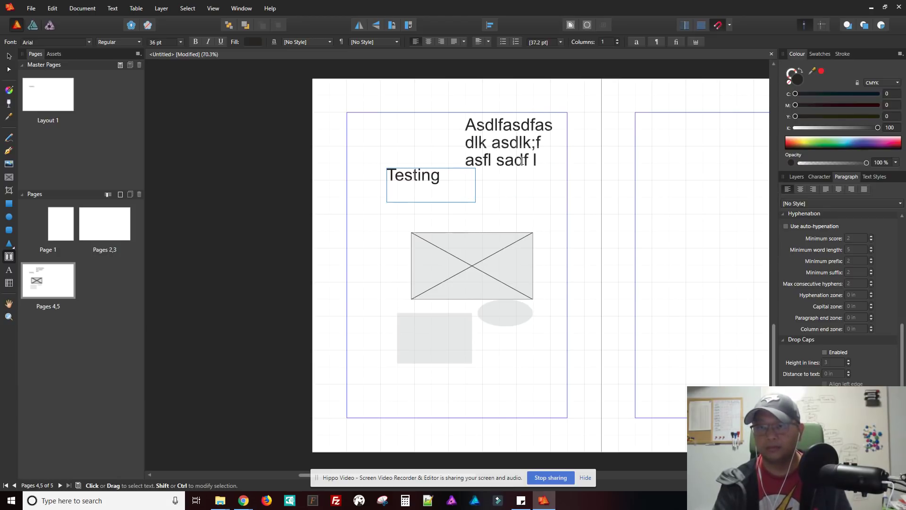
pyautogui.write(';asdfj asldfj as')
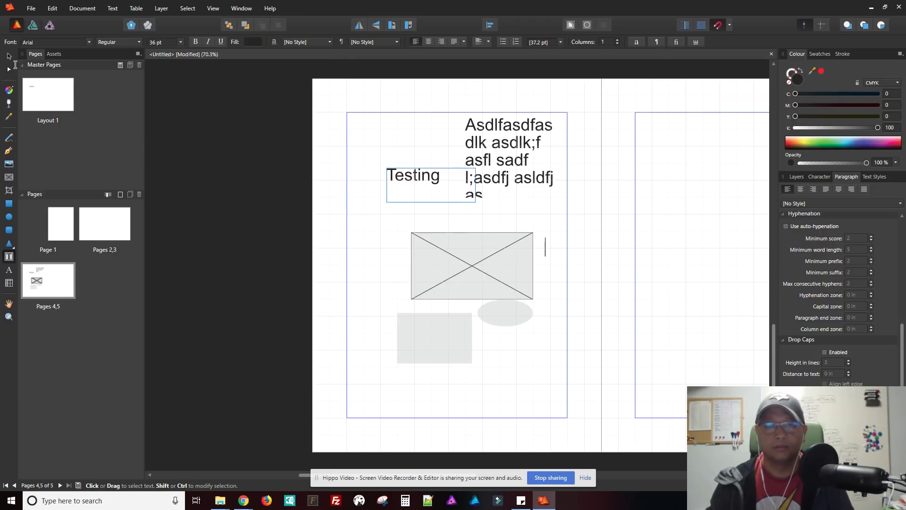
pyautogui.write(';ldf ajsdl;fkj asdflasjkdls ak j;alsdkf ja;lsdfk af')
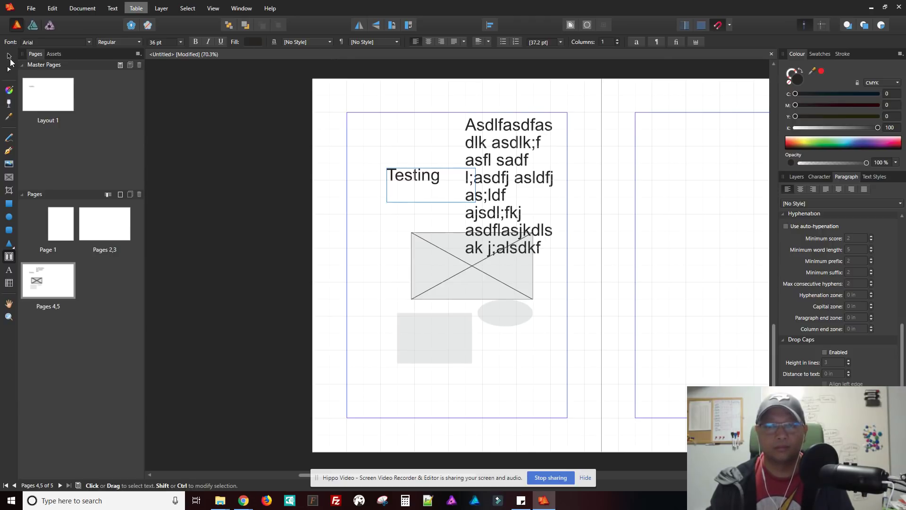
# Move the overfilled text frame toward the spine, and link it to a new frame on page 5 and another across the spine
pyautogui.click(10, 57)
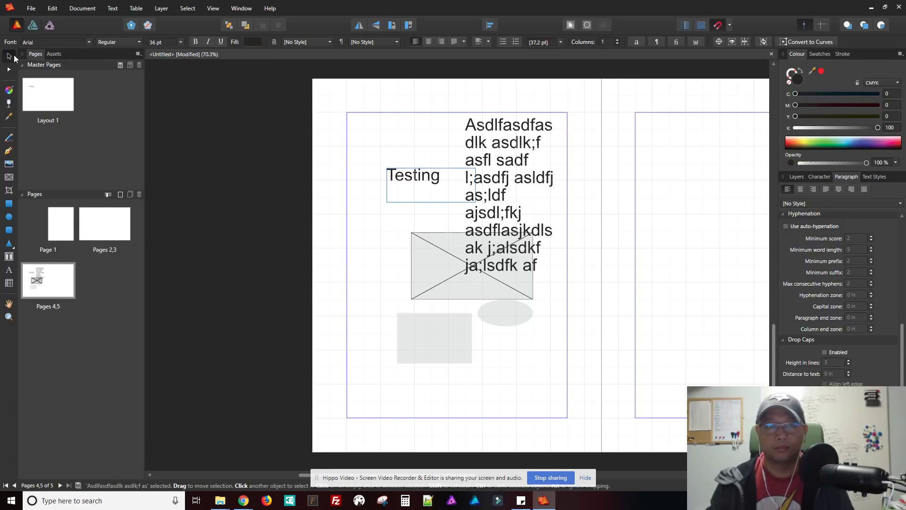
pyautogui.moveTo(517, 176); pyautogui.dragTo(582, 208)
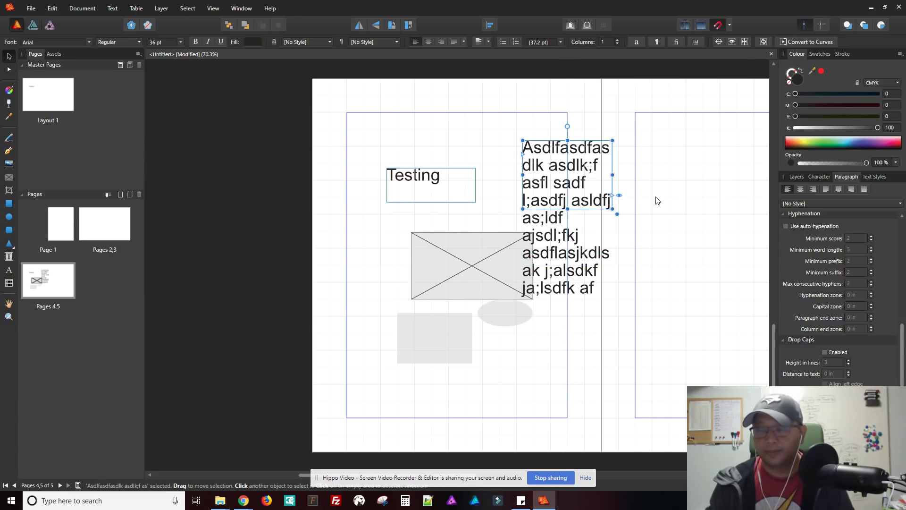
pyautogui.click(613, 195)
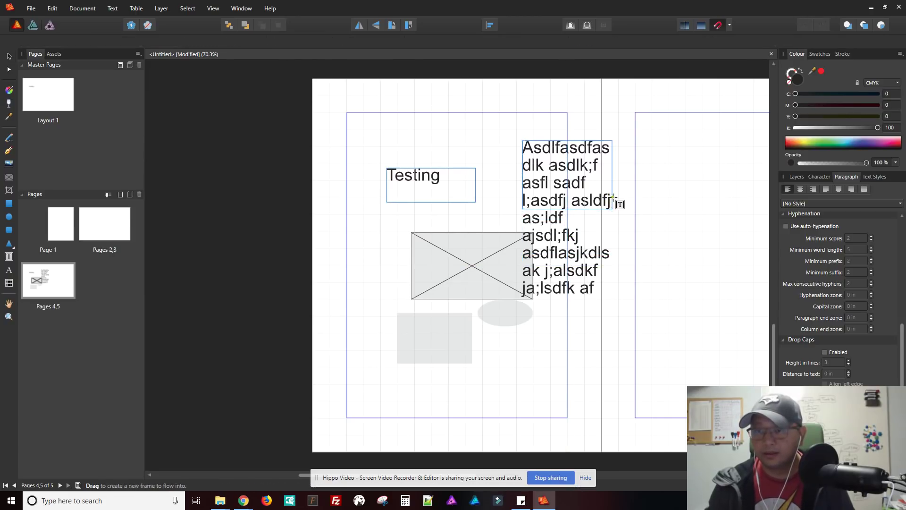
pyautogui.moveTo(652, 197); pyautogui.dragTo(738, 289)
pyautogui.click(739, 272)
pyautogui.moveTo(627, 278); pyautogui.dragTo(533, 366)
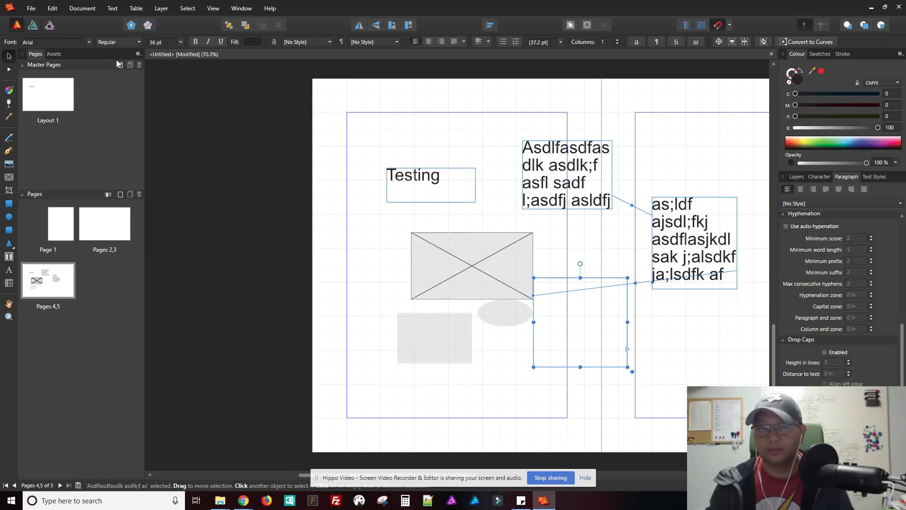
# Shorten the linked text frame on page 5 to two lines, and slightly extend the first frame's lower edge
pyautogui.click(697, 285)
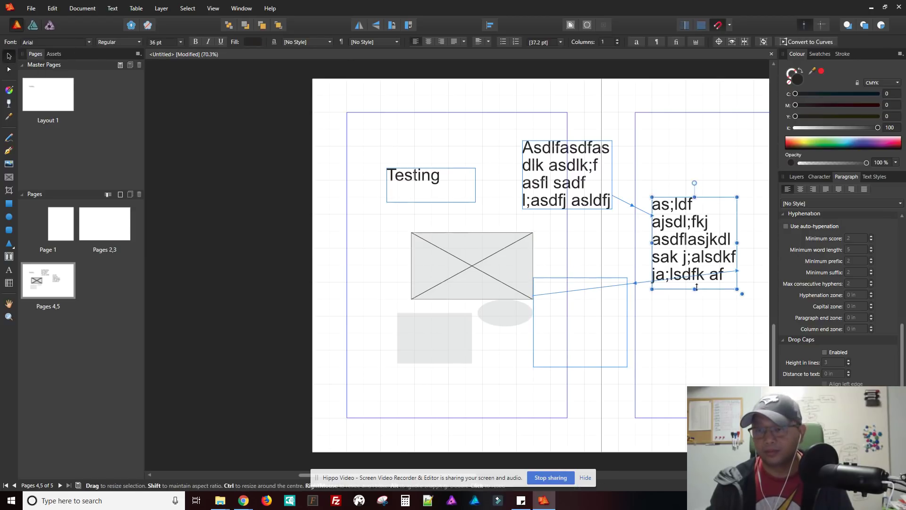
pyautogui.moveTo(694, 289); pyautogui.dragTo(696, 232)
pyautogui.click(566, 205)
pyautogui.moveTo(567, 210)
pyautogui.mouseDown()
pyautogui.moveTo(568, 180)
pyautogui.moveTo(568, 214)
pyautogui.mouseUp()
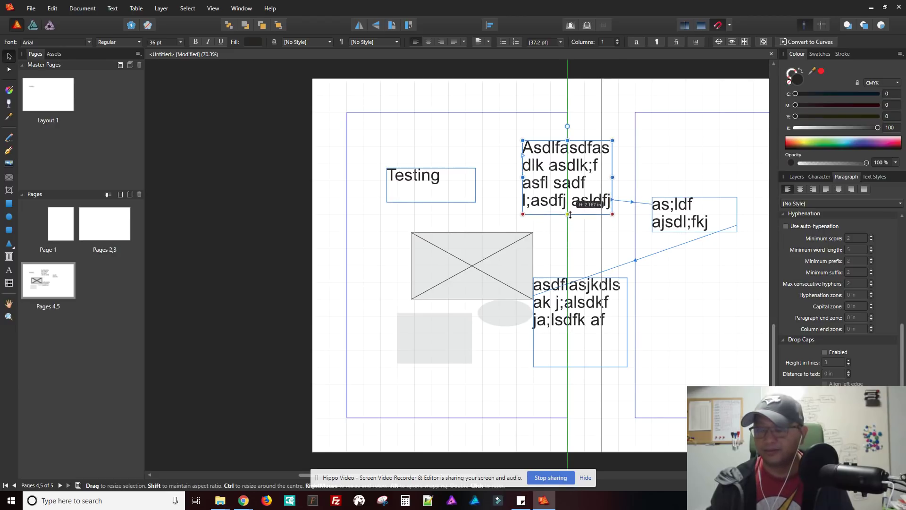
# Select all text in the linked frames and increase its leading to 41.8 pt, trying looser spacings along the way
pyautogui.doubleClick(546, 174)
pyautogui.hotkey('ctrl', 'a')
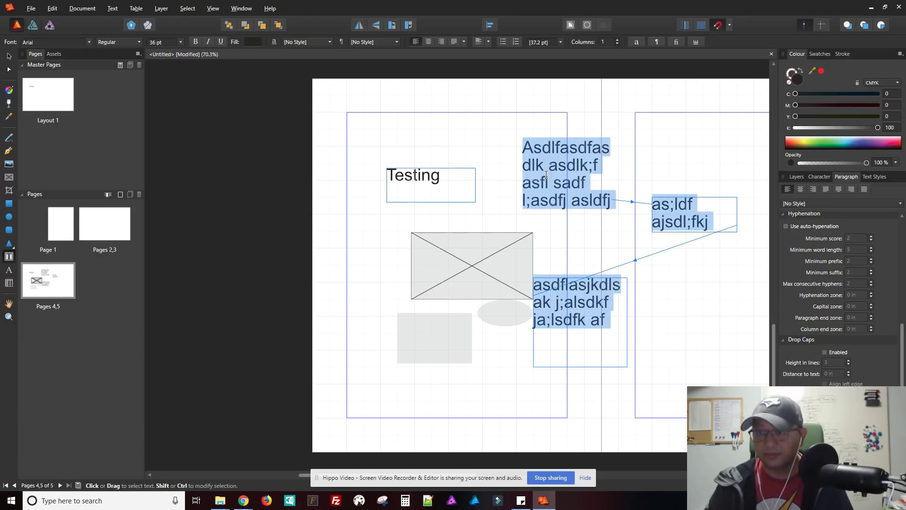
pyautogui.hotkey('alt', 'Down')
pyautogui.hotkey('alt', 'Down')
pyautogui.hotkey('alt', 'Down')
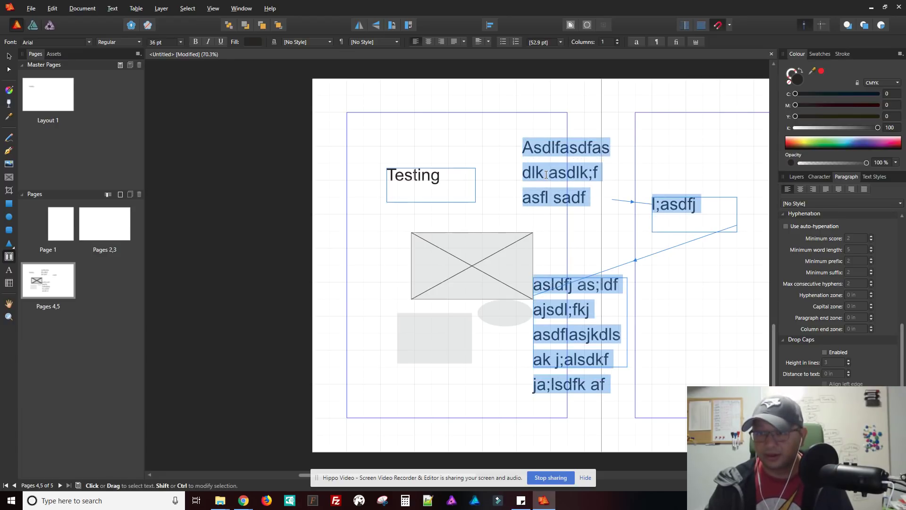
pyautogui.hotkey('alt', 'Up')
pyautogui.hotkey('alt', 'Up')
pyautogui.hotkey('alt', 'Down')
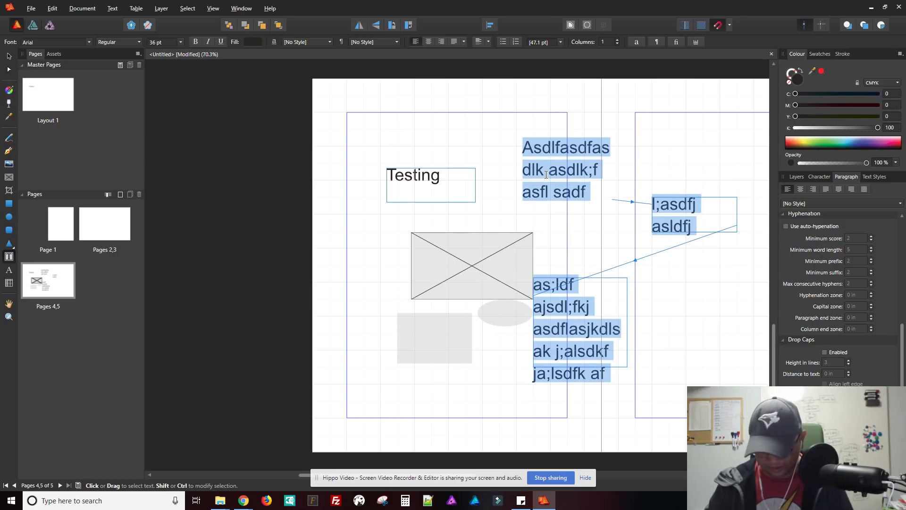
pyautogui.hotkey('alt', 'Up')
pyautogui.hotkey('alt', 'Down')
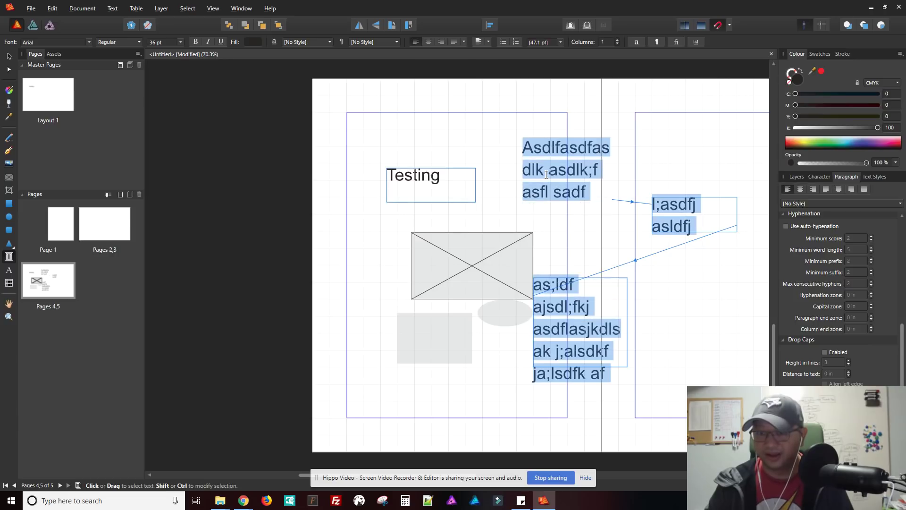
pyautogui.hotkey('alt', 'Up')
pyautogui.press('Escape')
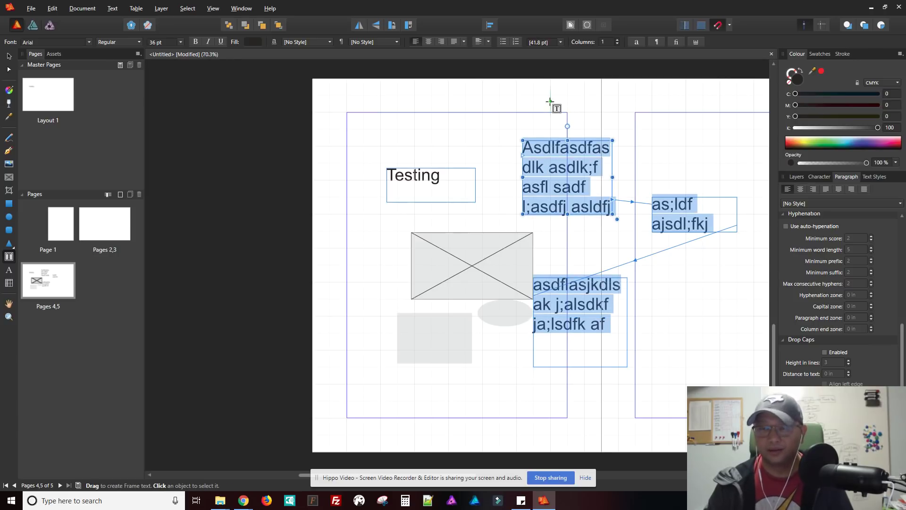
# Try wider letter spacing on the selected linked text, and tighten it back to the original spacing
pyautogui.hotkey('alt', 'Right')
pyautogui.hotkey('alt', 'Right')
pyautogui.hotkey('alt', 'Right')
pyautogui.hotkey('alt', 'Right')
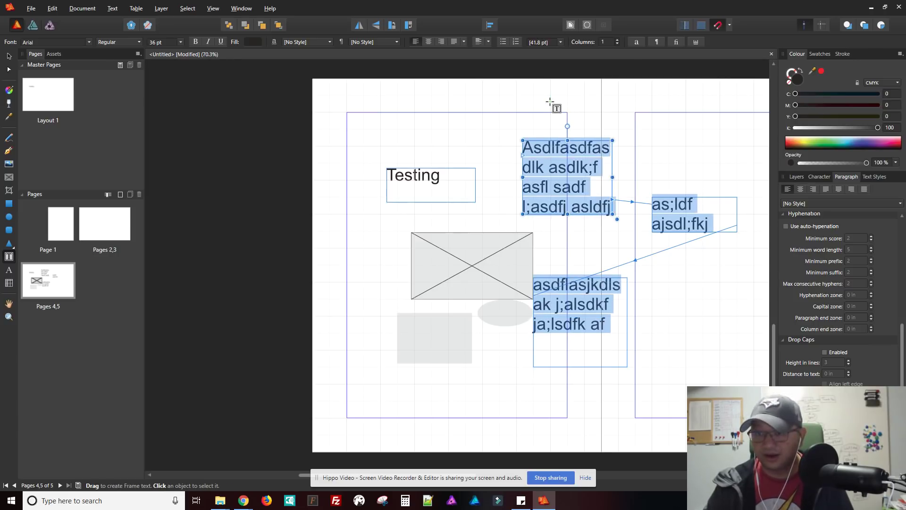
pyautogui.hotkey('alt', 'Right')
pyautogui.hotkey('alt', 'Right')
pyautogui.hotkey('alt', 'Right')
pyautogui.hotkey('alt', 'Right')
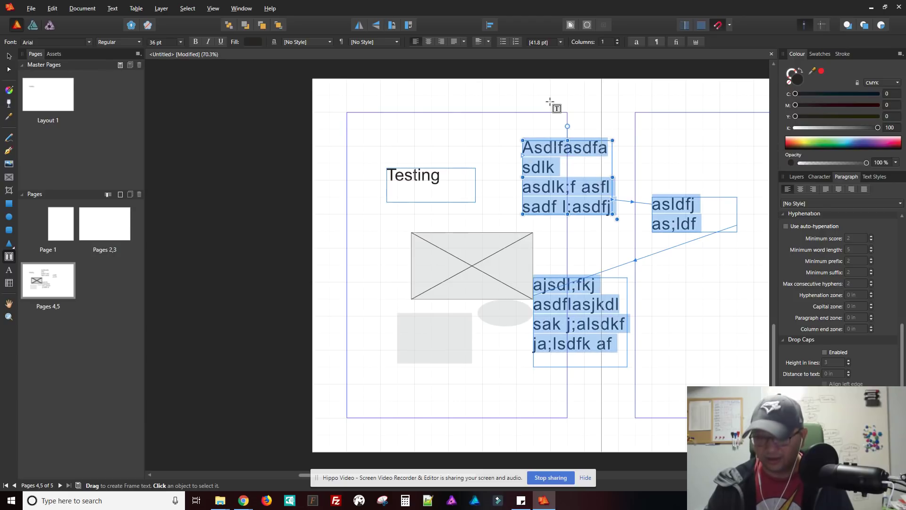
pyautogui.hotkey('alt', 'Left')
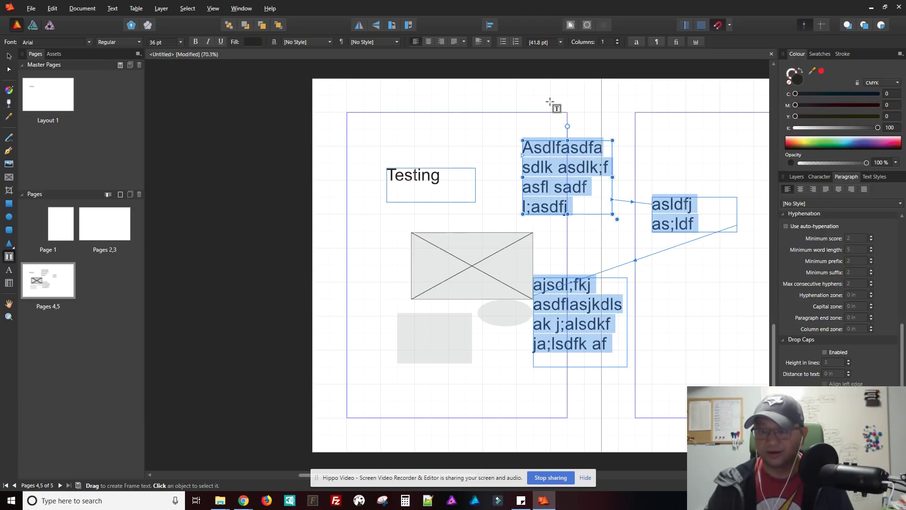
pyautogui.hotkey('alt', 'Left')
pyautogui.hotkey('alt', 'Left')
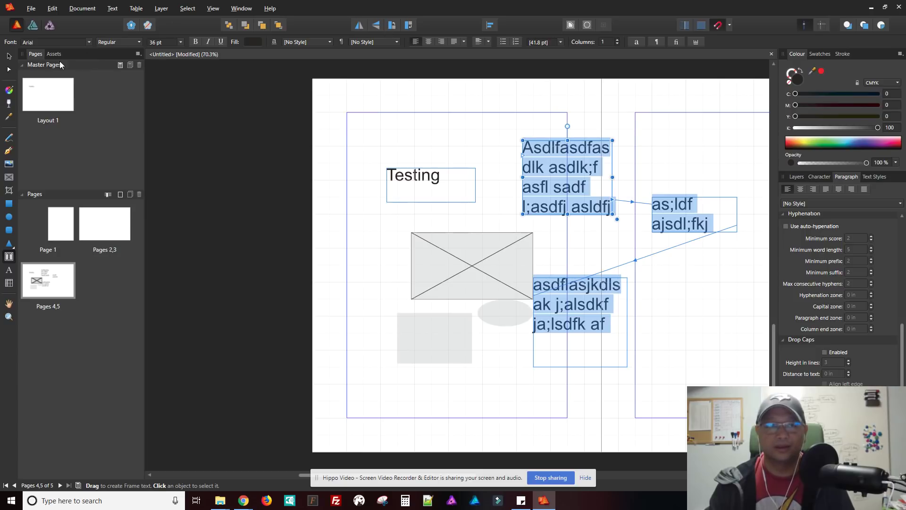
# Leave text editing with the Move tool, deselect everything, and select the first linked text frame as an object
pyautogui.click(8, 57)
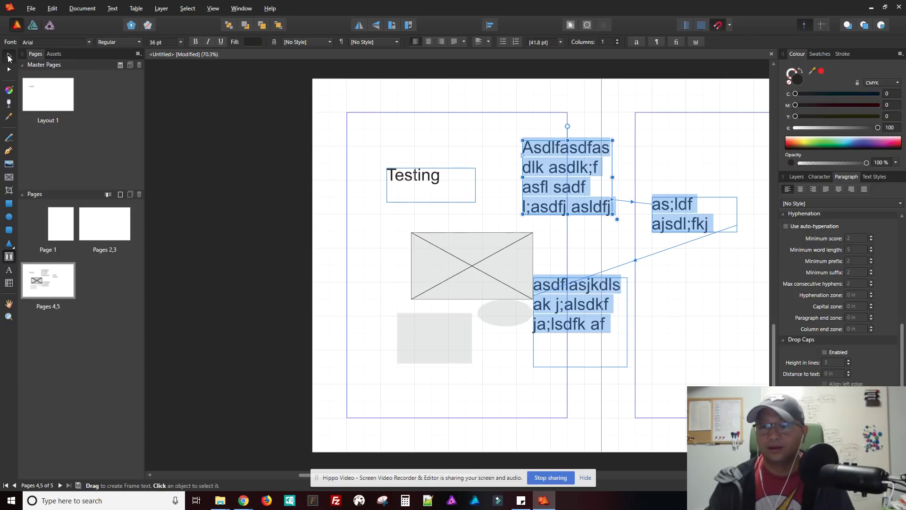
pyautogui.click(471, 132)
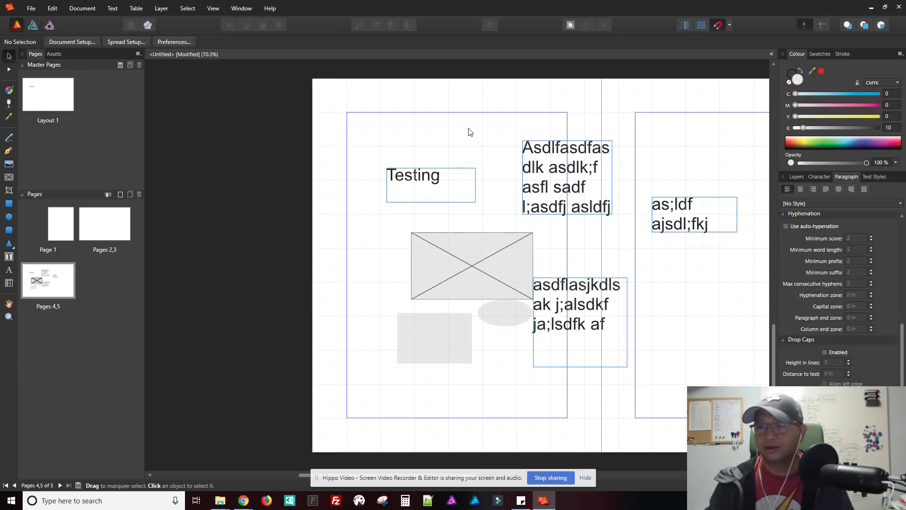
pyautogui.click(564, 207)
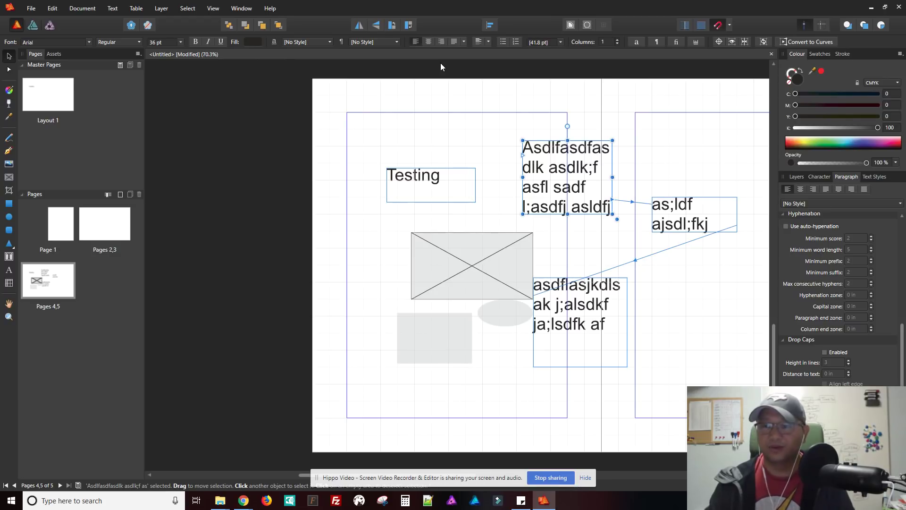